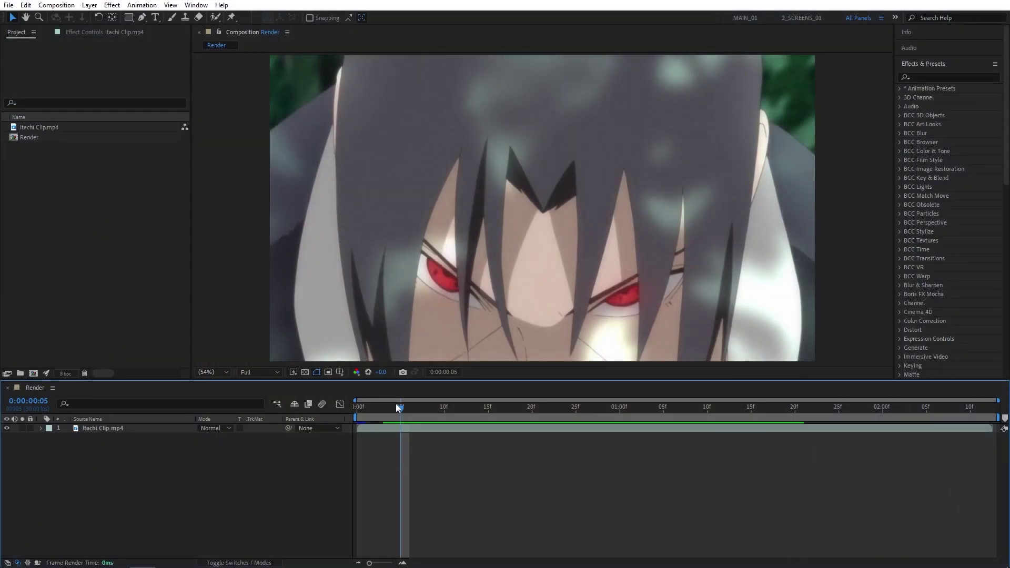
Scrub through the clip and set the current time to 0:00:00:12, the red-eye close-up
{"action": "left_click_drag", "start_coordinate": [396, 403], "coordinate": [804, 428]}
{"action": "left_click", "coordinate": [463, 414]}
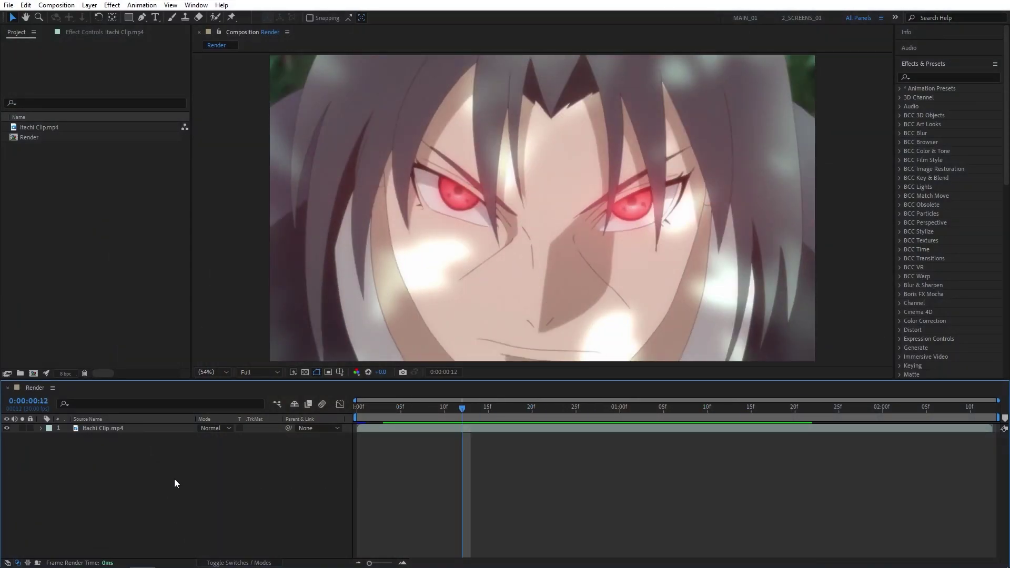
Pre-compose Itachi Clip.mp4 into 'Itachi Clip.mp4 Comp 1' with all attributes, then duplicate that layer
{"action": "left_click", "coordinate": [115, 427]}
{"action": "right_click", "coordinate": [115, 425]}
{"action": "left_click", "coordinate": [158, 369]}
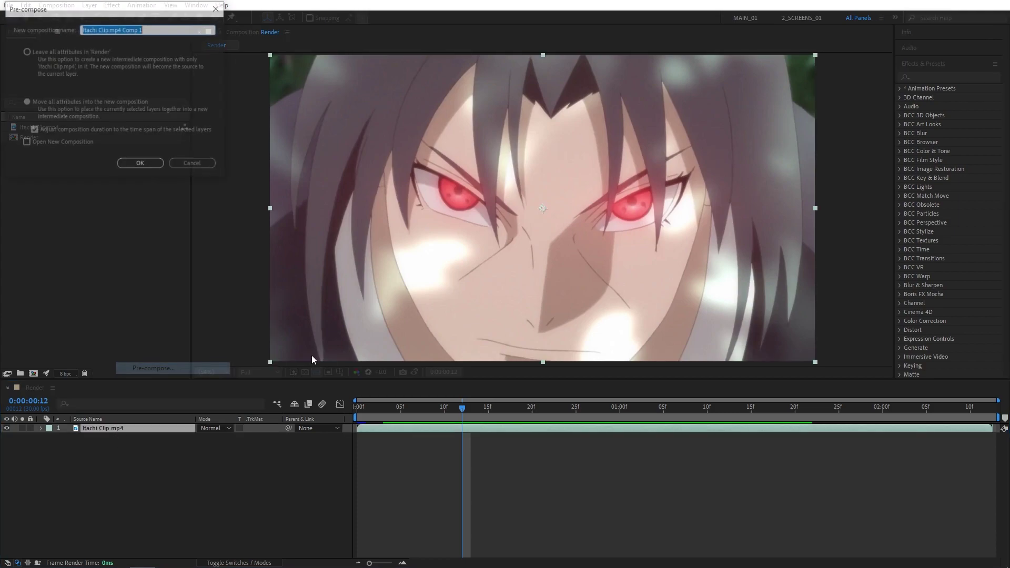
{"action": "left_click", "coordinate": [27, 102]}
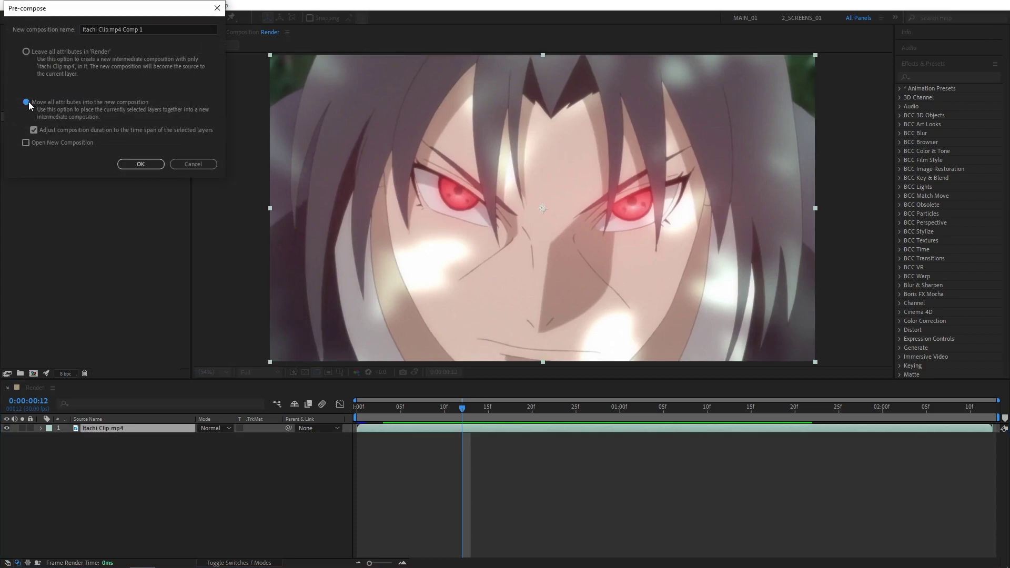
{"action": "left_click", "coordinate": [135, 165]}
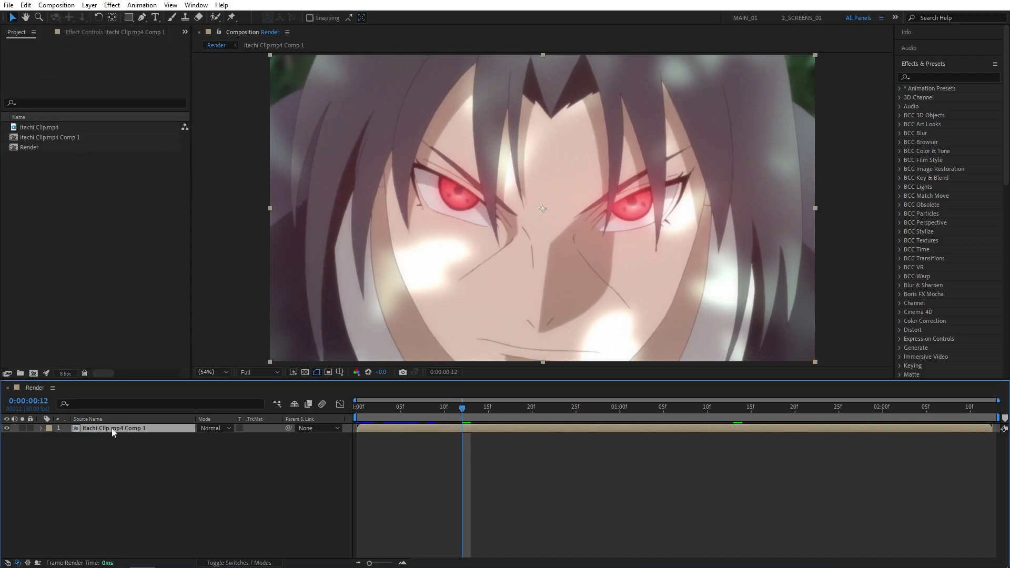
{"action": "left_click", "coordinate": [25, 4]}
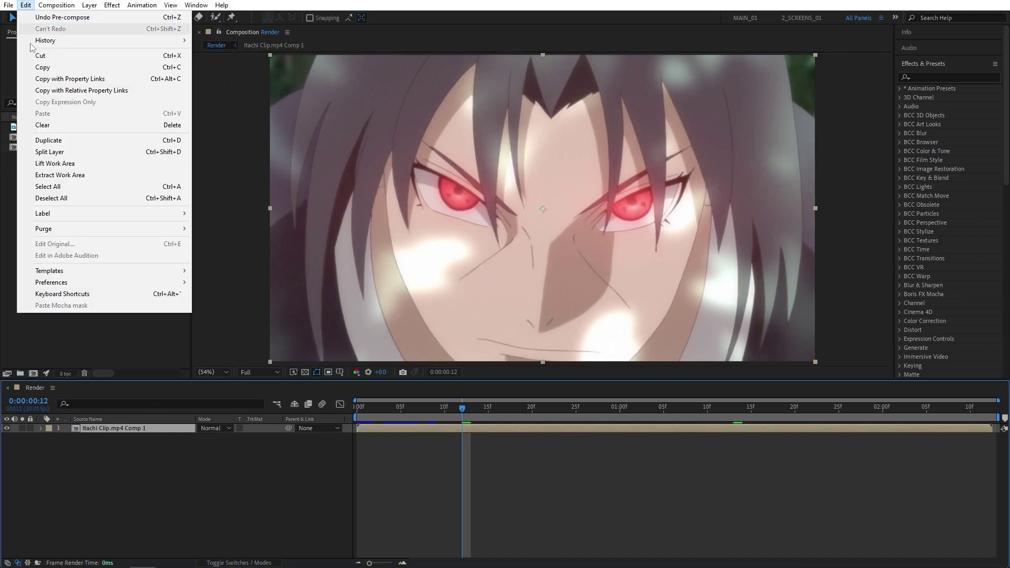
{"action": "left_click", "coordinate": [121, 140]}
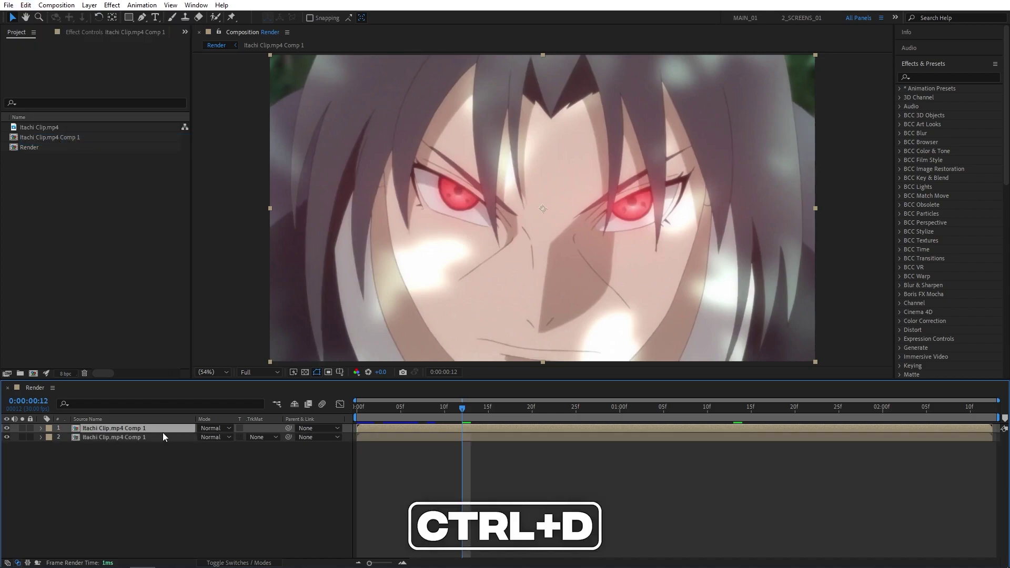
Apply Find Edges to the top layer with Invert turned on
{"action": "left_click", "coordinate": [949, 78]}
{"action": "type", "text": "find edge"}
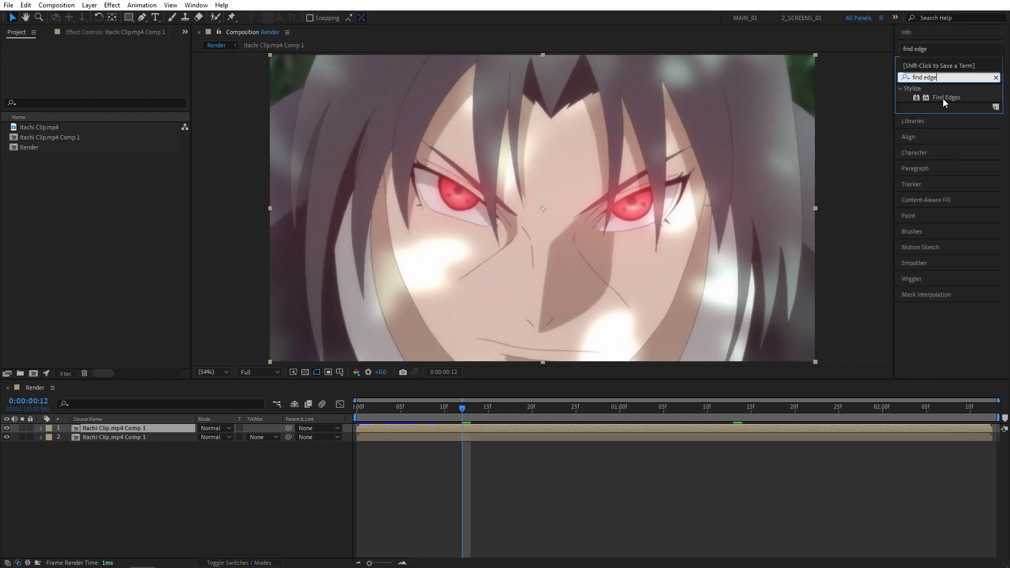
{"action": "left_click_drag", "start_coordinate": [946, 98], "coordinate": [155, 432]}
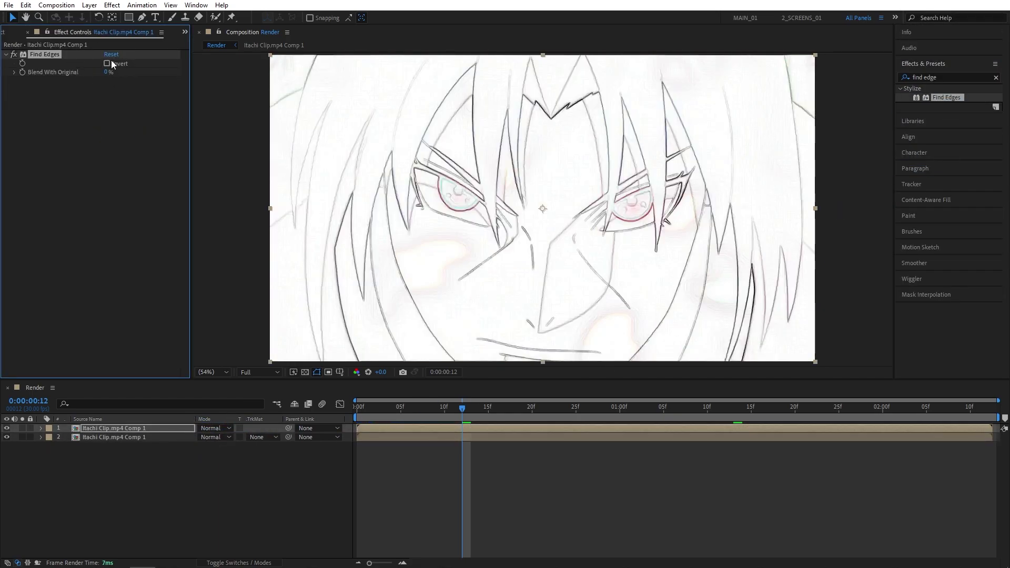
{"action": "left_click", "coordinate": [108, 64]}
Add a Tint effect to the top layer to remove its colour
{"action": "left_click", "coordinate": [947, 78]}
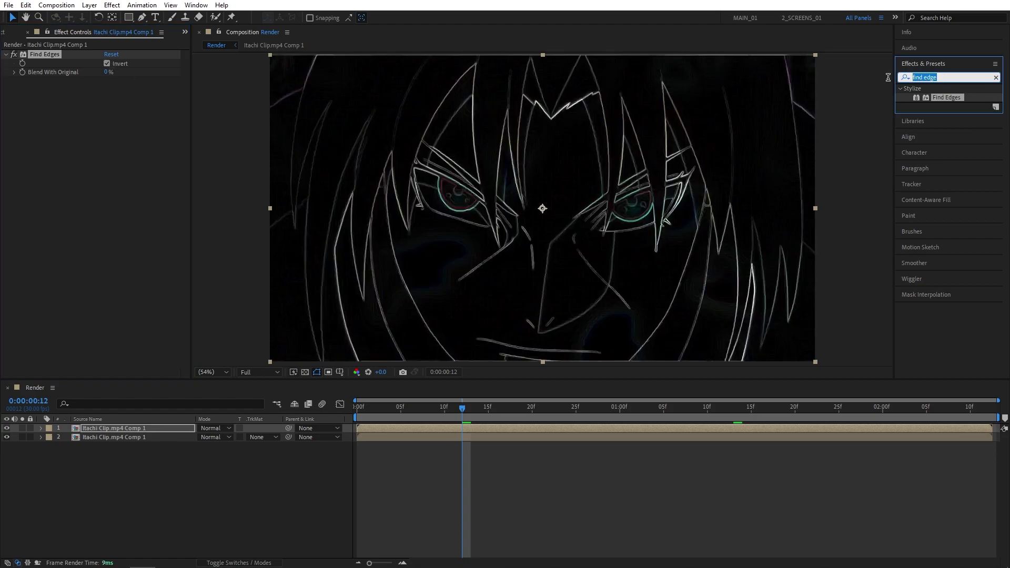
{"action": "type", "text": "tint"}
{"action": "left_click_drag", "start_coordinate": [937, 134], "coordinate": [135, 428]}
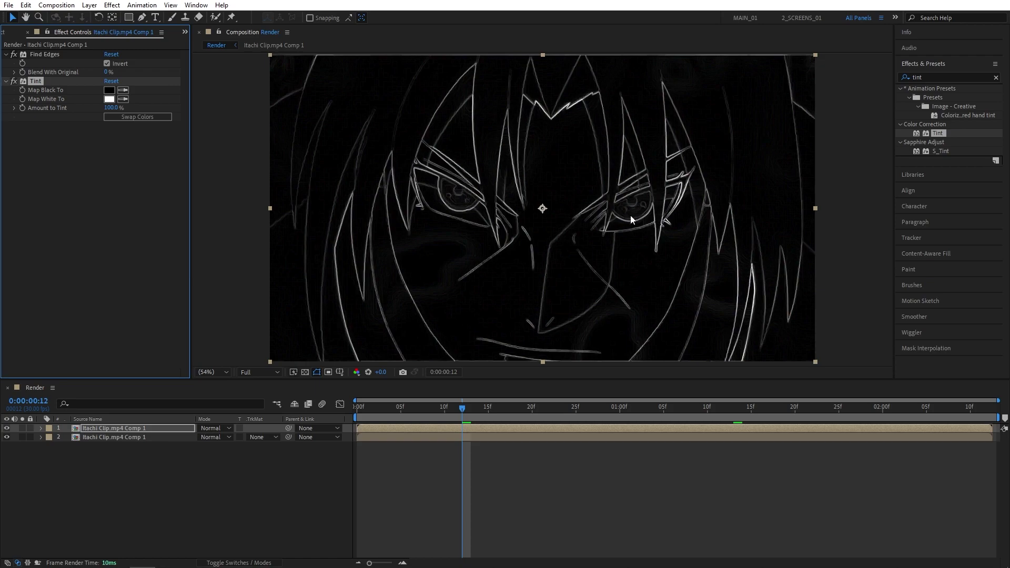
Apply Levels to layer 1 with Input White 142 and Input Black 10
{"action": "left_click", "coordinate": [928, 77]}
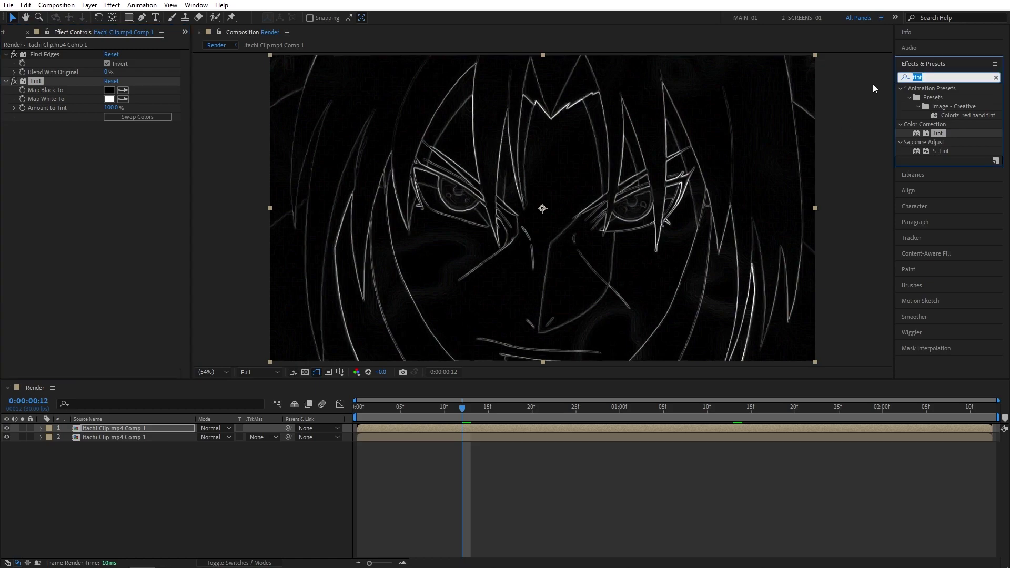
{"action": "type", "text": "levels"}
{"action": "left_click_drag", "start_coordinate": [941, 169], "coordinate": [119, 428]}
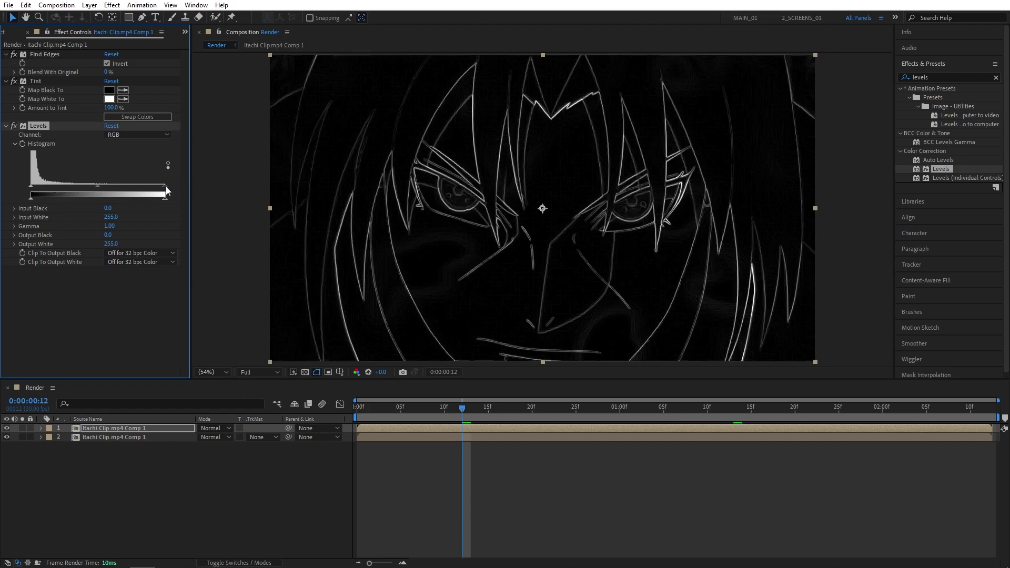
{"action": "left_click_drag", "start_coordinate": [166, 186], "coordinate": [108, 189]}
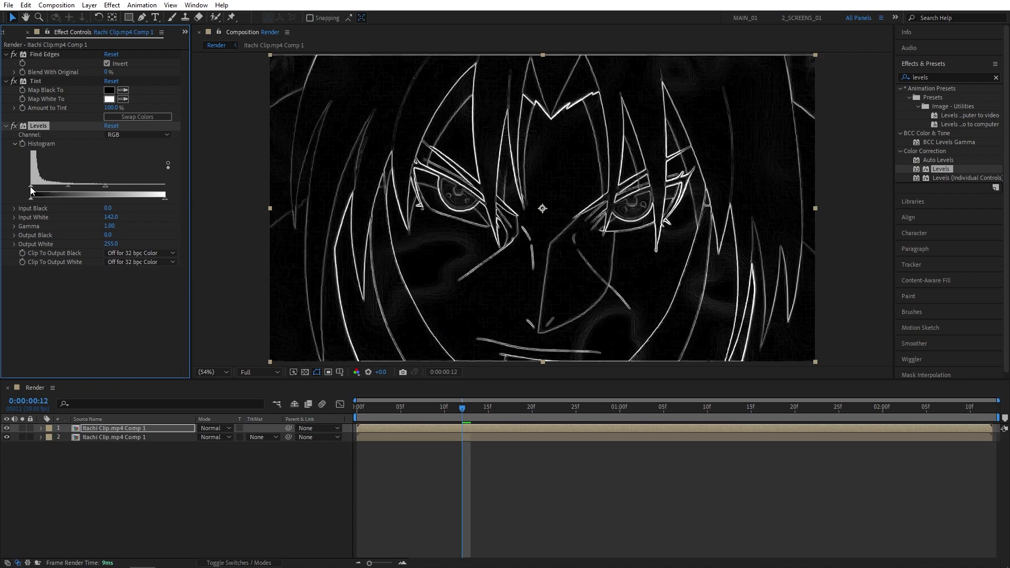
{"action": "left_click_drag", "start_coordinate": [32, 187], "coordinate": [36, 187]}
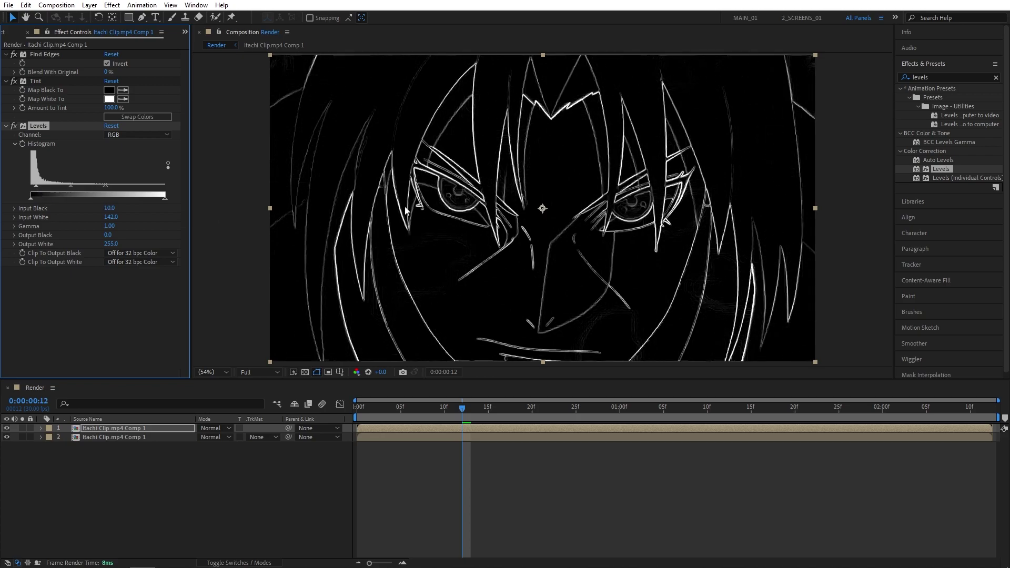
Apply Gaussian Blur to the top layer with Blurriness 6.0
{"action": "left_click", "coordinate": [943, 80]}
{"action": "key", "text": "ctrl+a"}
{"action": "type", "text": "gaus"}
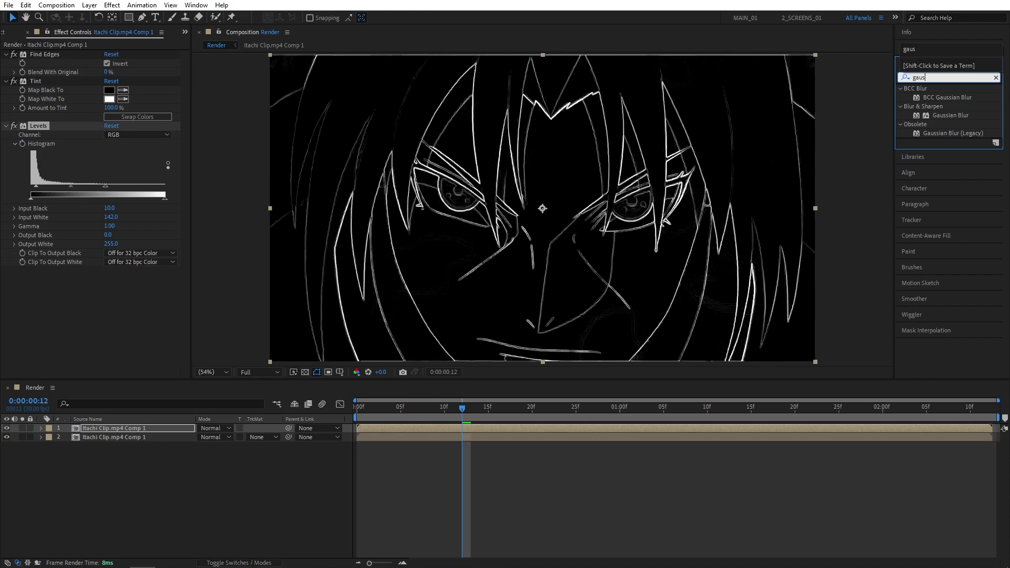
{"action": "left_click_drag", "start_coordinate": [950, 115], "coordinate": [112, 429]}
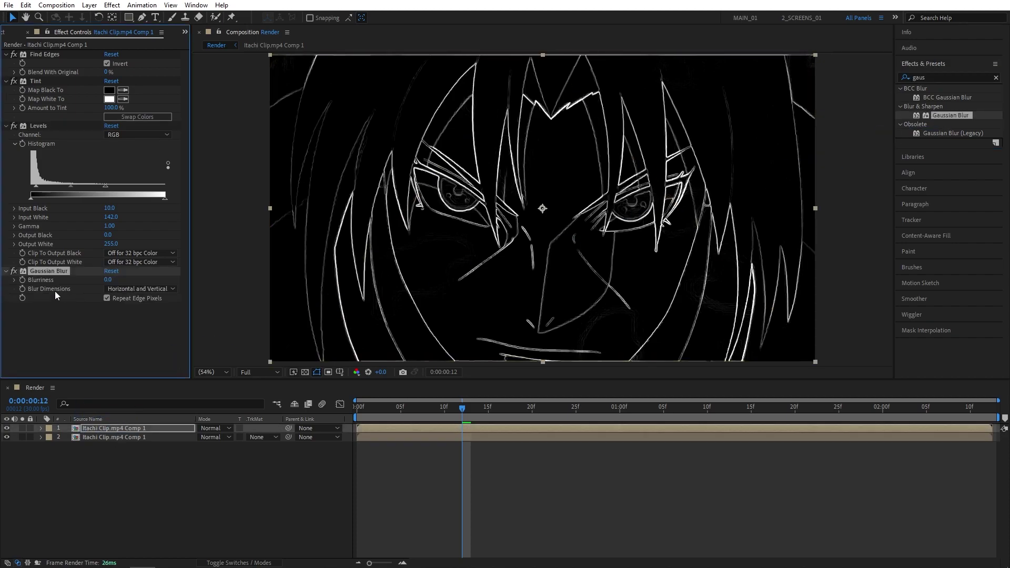
{"action": "left_click", "coordinate": [108, 280]}
{"action": "left_click", "coordinate": [118, 329]}
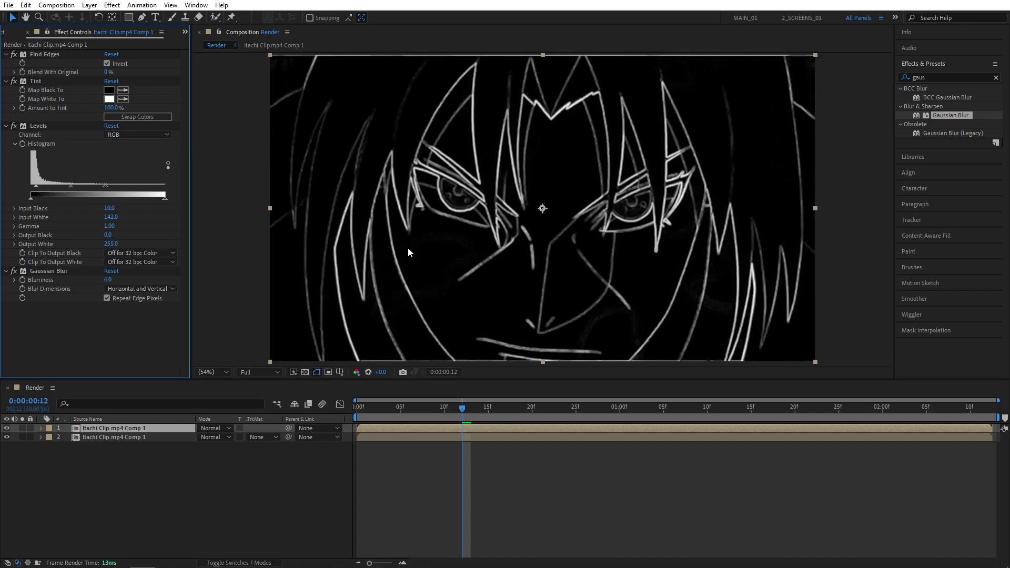
Apply Stylize > Glow to layer 1 with Glow Threshold 50% and Glow Radius 20
{"action": "left_click", "coordinate": [936, 77]}
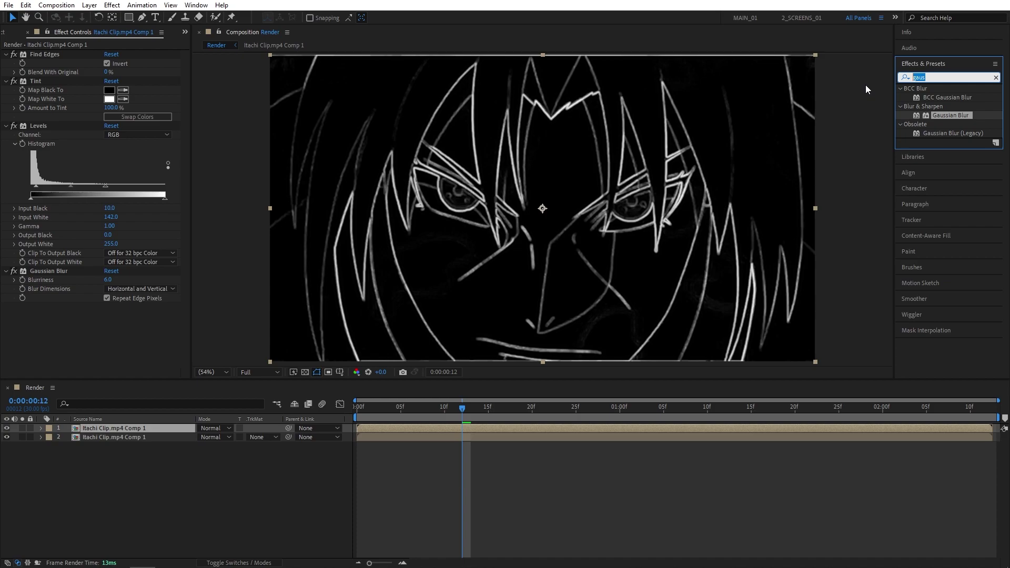
{"action": "type", "text": "glow"}
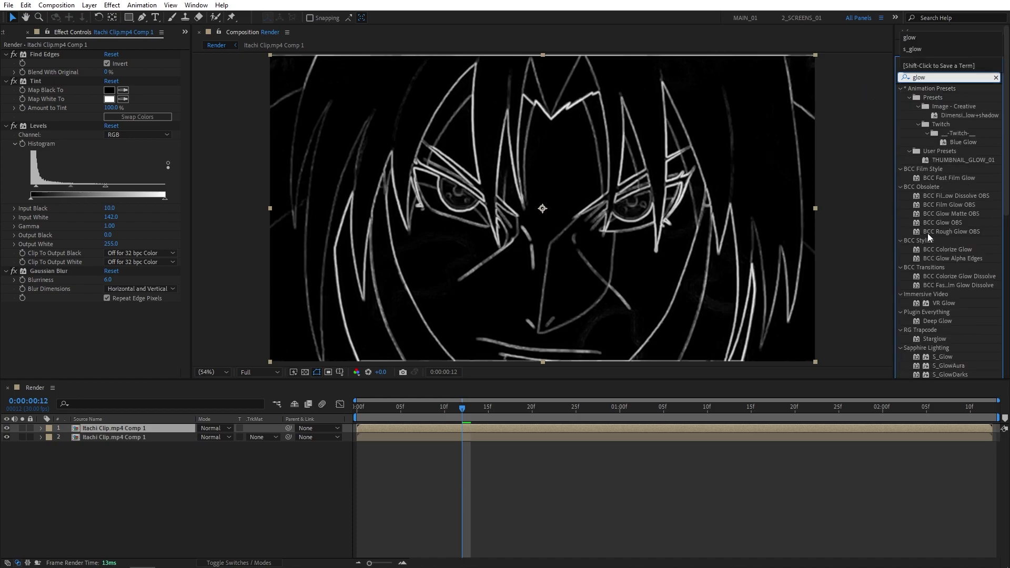
{"action": "scroll", "coordinate": [934, 247], "scroll_direction": "down", "scroll_amount": 8}
{"action": "left_click_drag", "start_coordinate": [940, 226], "coordinate": [152, 428]}
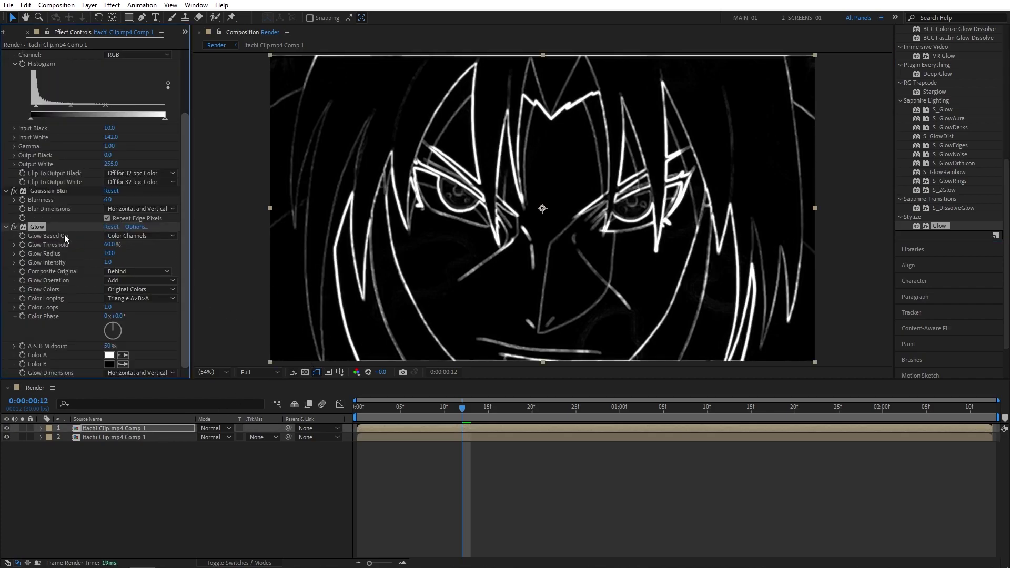
{"action": "left_click", "coordinate": [112, 245]}
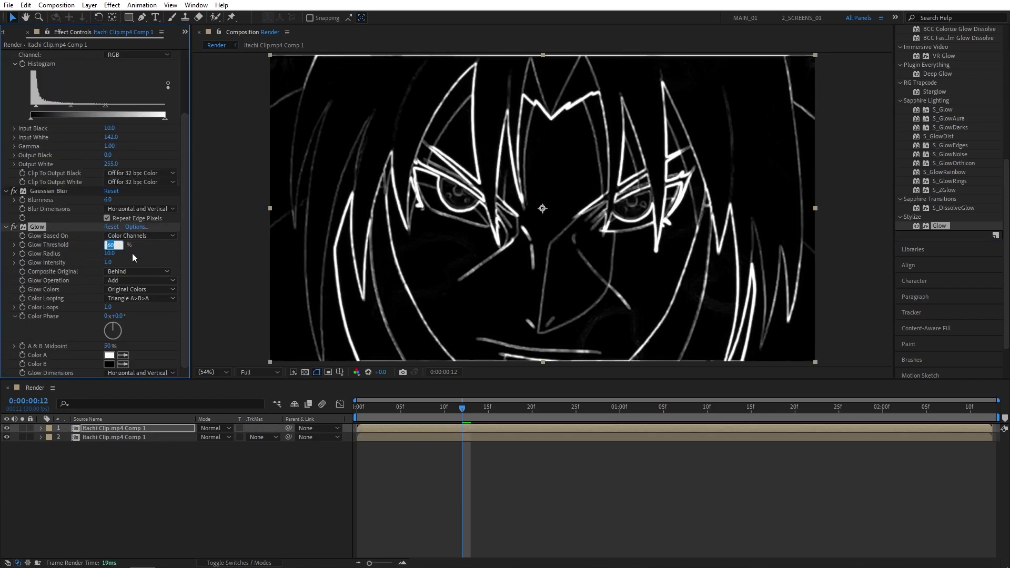
{"action": "type", "text": "50"}
{"action": "key", "text": "Return"}
{"action": "left_click", "coordinate": [110, 255]}
{"action": "type", "text": "20"}
{"action": "key", "text": "Return"}
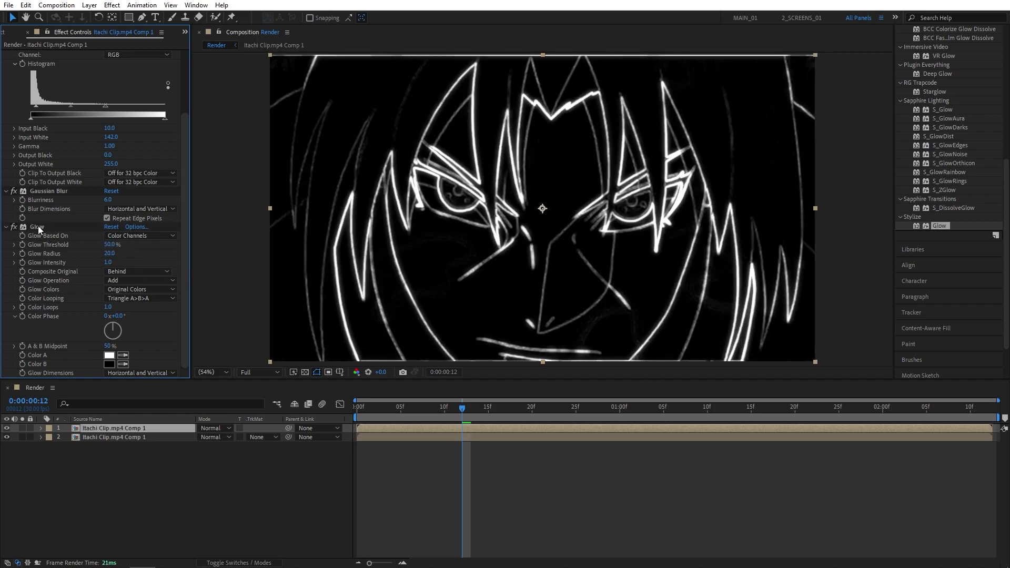
Duplicate the Glow effect as Glow 2 and set its radius to 150
{"action": "left_click", "coordinate": [36, 226]}
{"action": "key", "text": "ctrl+d"}
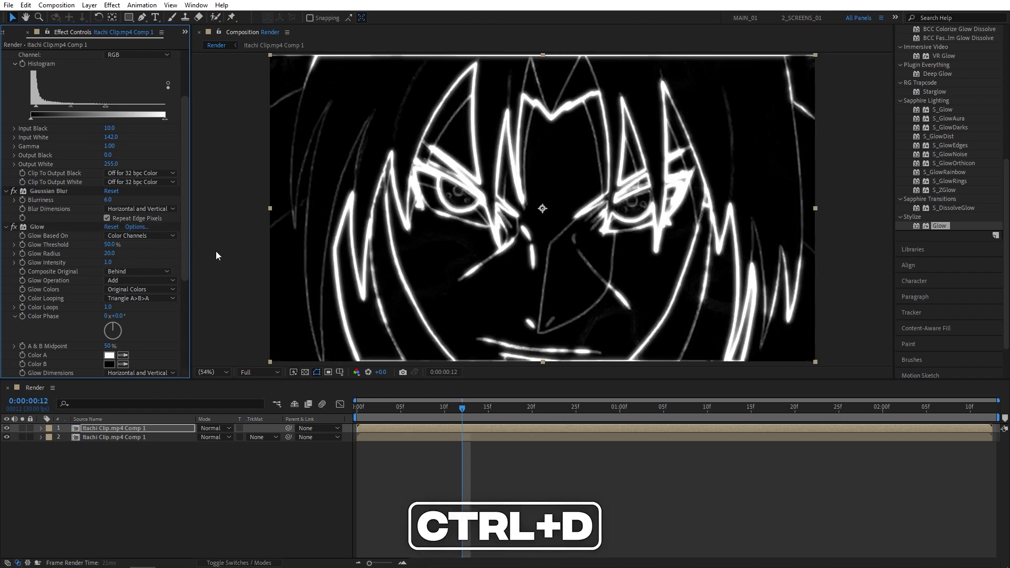
{"action": "left_click_drag", "start_coordinate": [187, 232], "coordinate": [130, 286]}
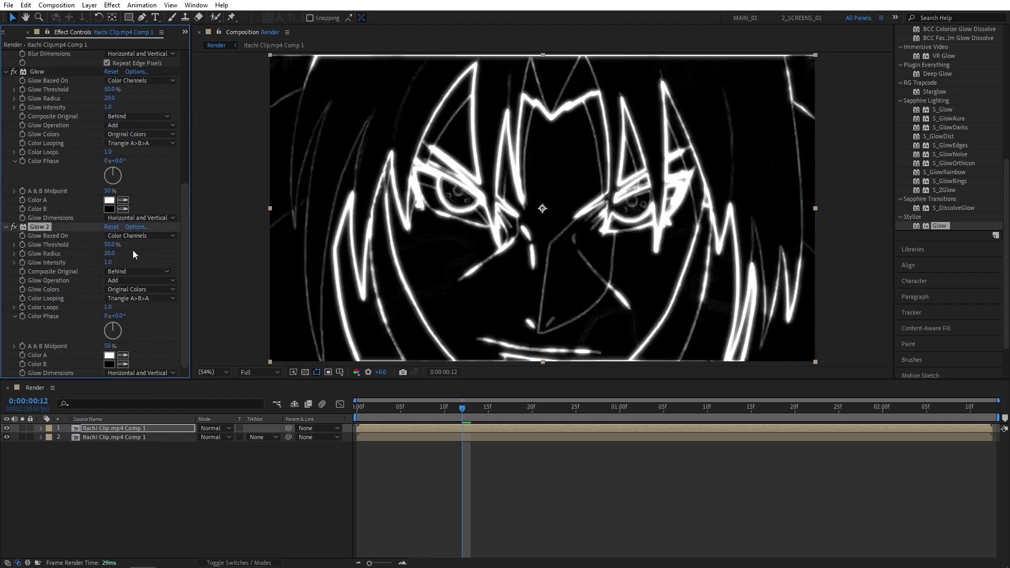
{"action": "left_click", "coordinate": [109, 253]}
{"action": "type", "text": "150"}
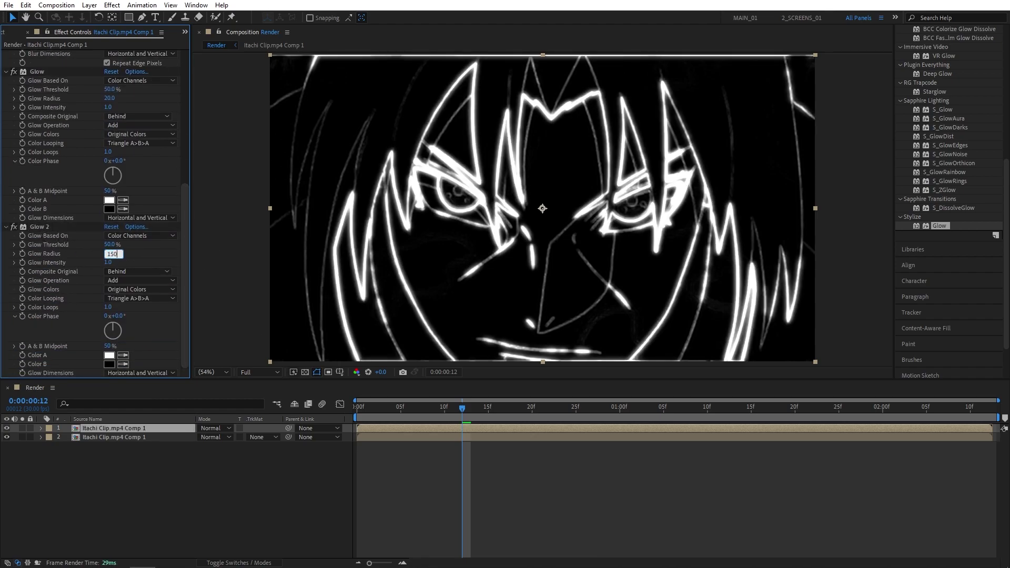
{"action": "key", "text": "Return"}
Duplicate again as Glow 3 and set its radius to 300
{"action": "key", "text": "ctrl+d"}
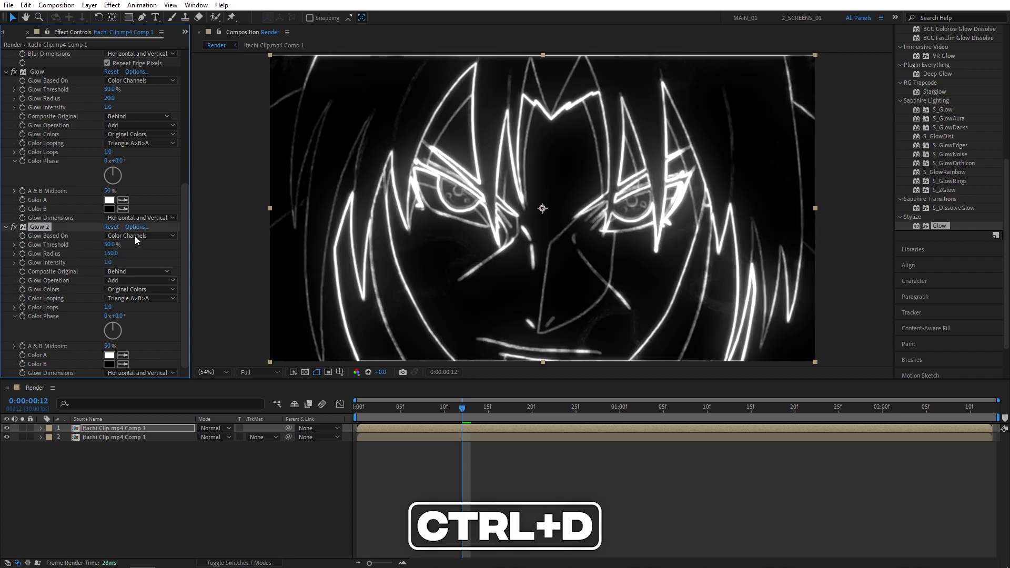
{"action": "left_click_drag", "start_coordinate": [183, 243], "coordinate": [195, 340]}
{"action": "left_click", "coordinate": [109, 254]}
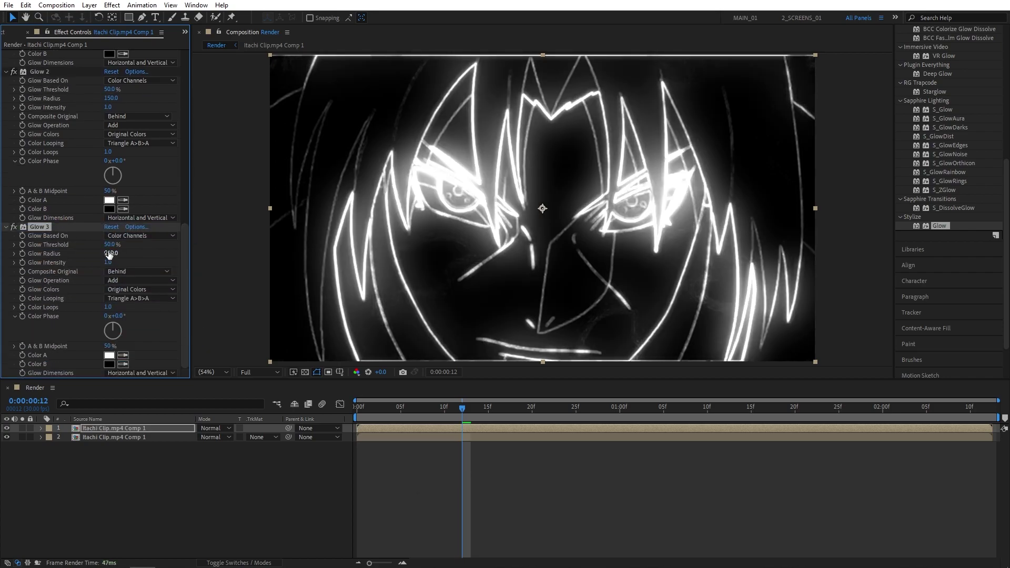
{"action": "type", "text": "300"}
{"action": "key", "text": "Return"}
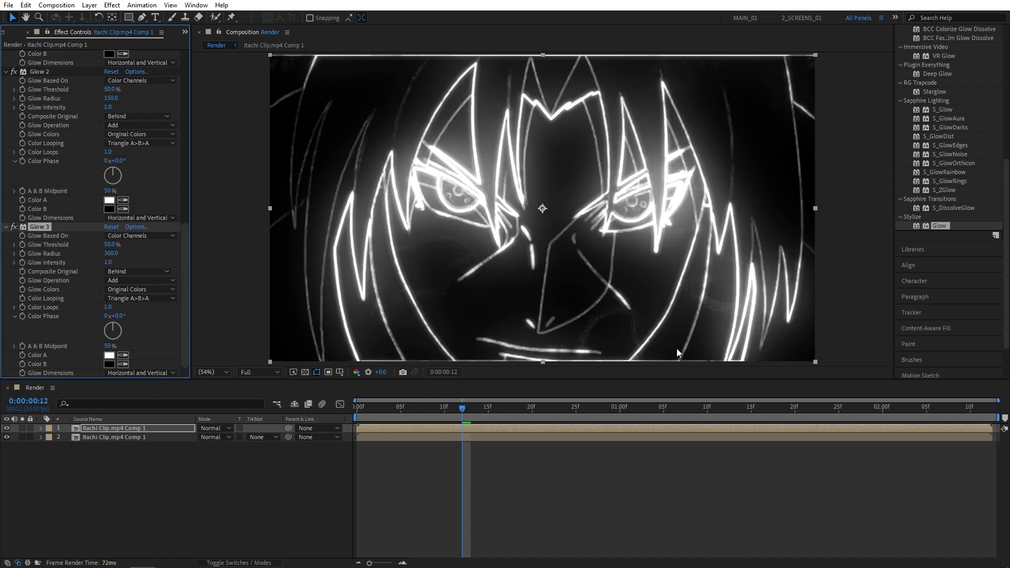
{"action": "scroll", "coordinate": [954, 237], "scroll_direction": "up", "scroll_amount": 3}
{"action": "left_click", "coordinate": [935, 78]}
Apply 4-Color Gradient to the top layer with Blending Mode set to Soft Light
{"action": "type", "text": "4"}
{"action": "left_click_drag", "start_coordinate": [947, 205], "coordinate": [174, 428]}
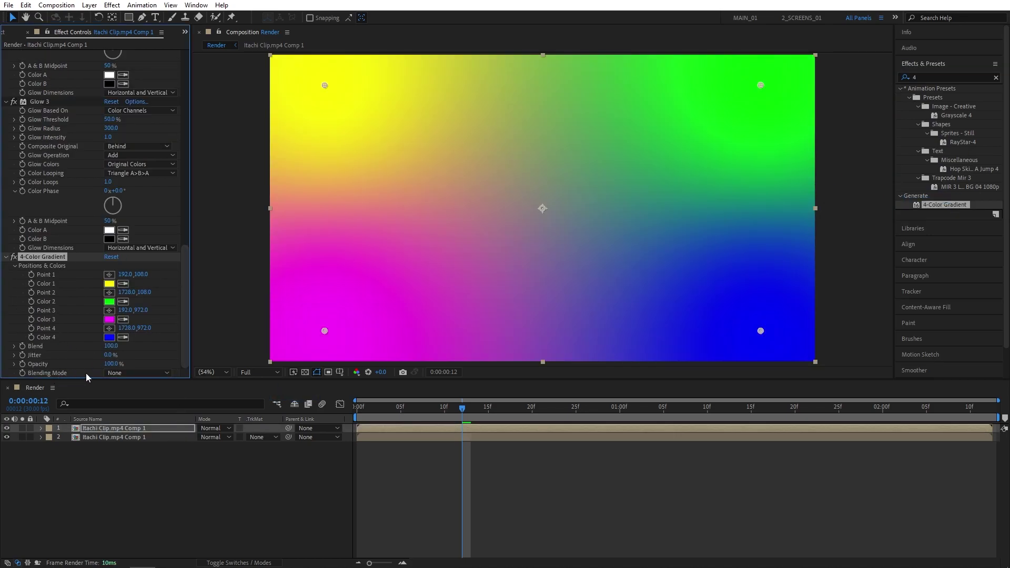
{"action": "left_click", "coordinate": [123, 373]}
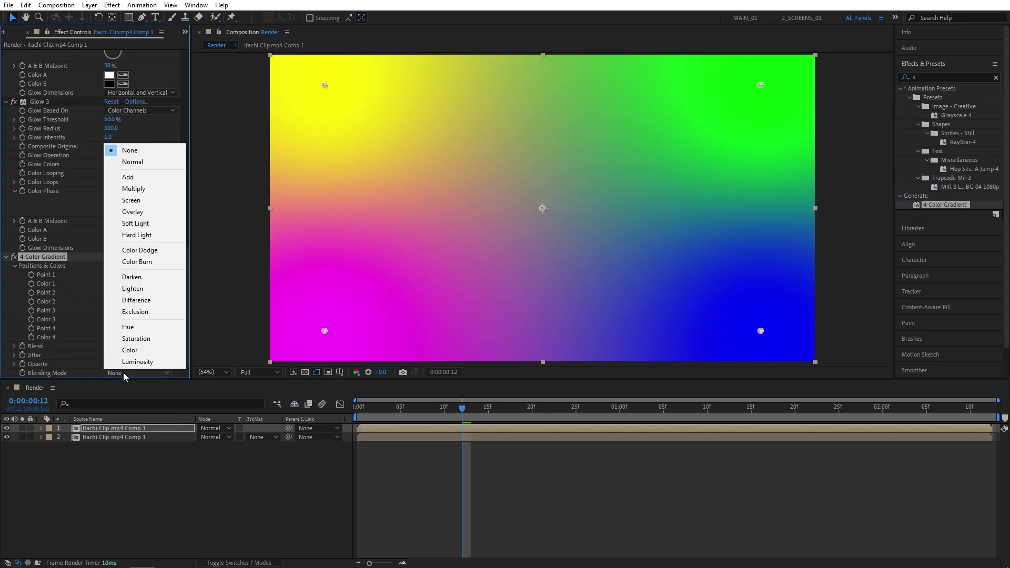
{"action": "left_click", "coordinate": [138, 223]}
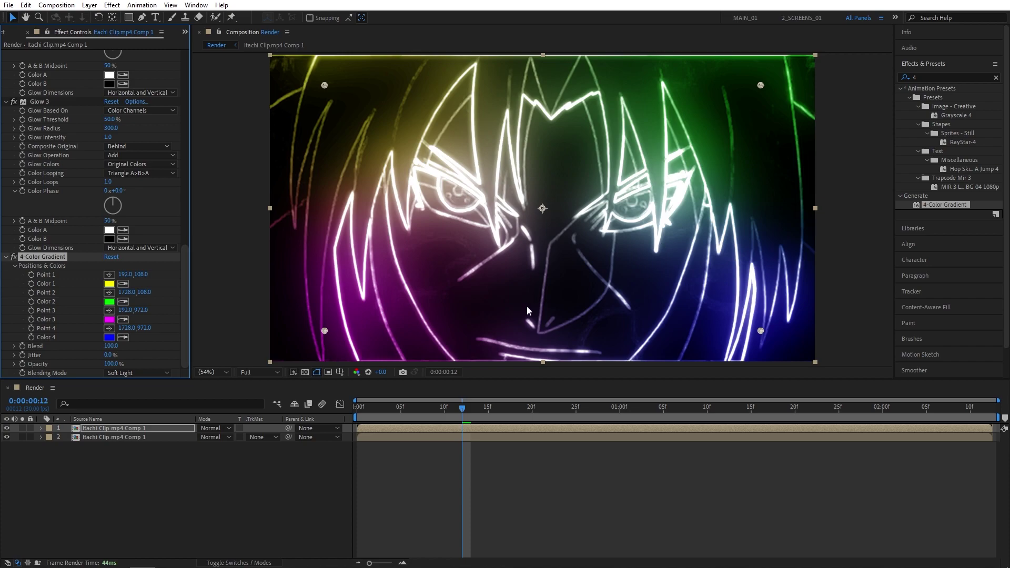
Set all four gradient colours, Color 1 through Color 4, to pure red
{"action": "left_click", "coordinate": [109, 284]}
{"action": "left_click", "coordinate": [184, 174]}
{"action": "left_click", "coordinate": [163, 160]}
{"action": "left_click", "coordinate": [268, 157]}
{"action": "left_click", "coordinate": [122, 302]}
{"action": "left_click", "coordinate": [110, 284]}
{"action": "left_click", "coordinate": [123, 337]}
{"action": "left_click", "coordinate": [110, 319]}
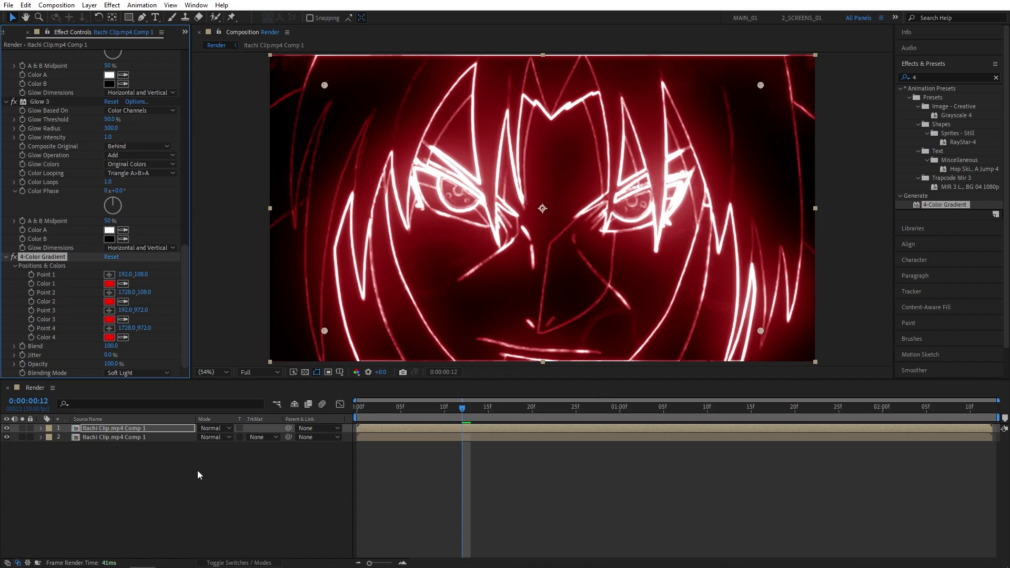
Set layer 1's blend mode to Screen in the timeline Mode column
{"action": "left_click", "coordinate": [242, 562]}
{"action": "left_click", "coordinate": [242, 563]}
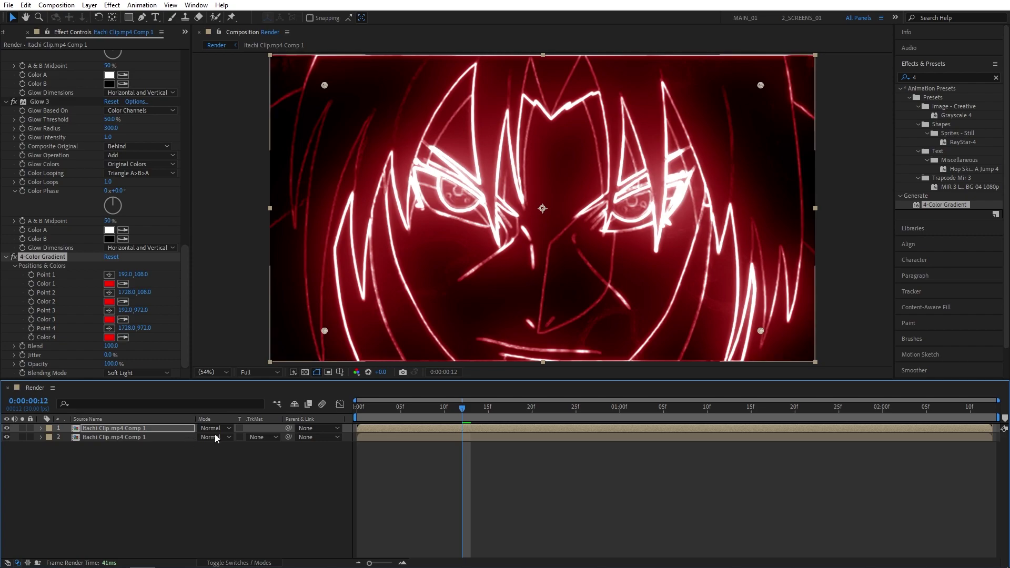
{"action": "left_click", "coordinate": [213, 475]}
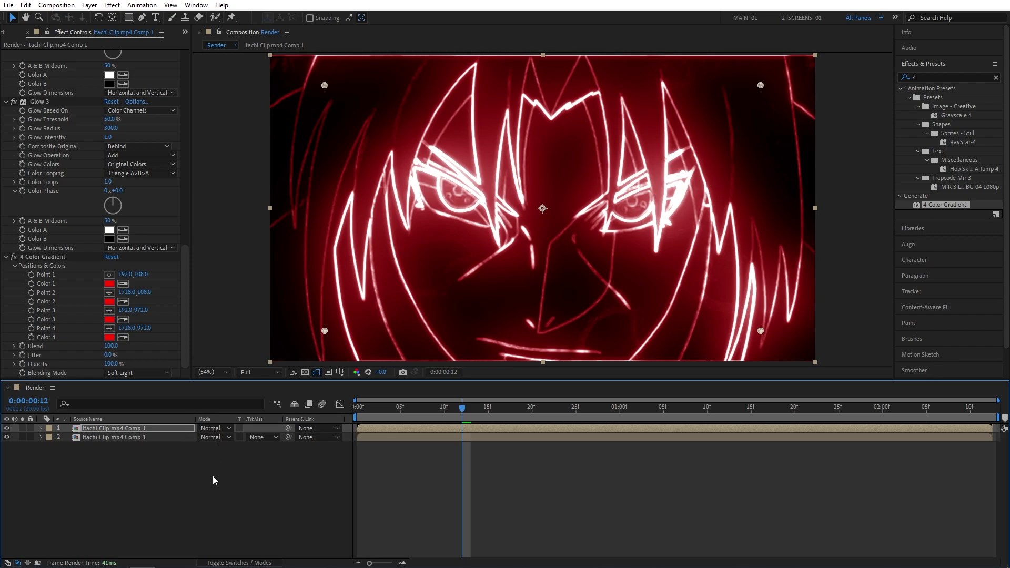
{"action": "left_click", "coordinate": [213, 428]}
{"action": "left_click", "coordinate": [265, 246]}
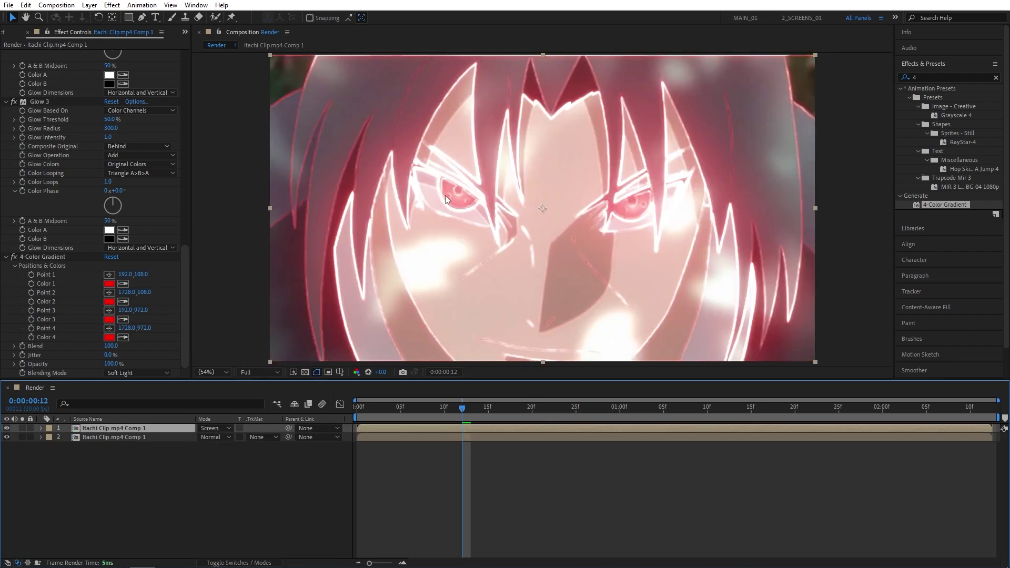
Preview the clip and scrub around frame 15 to check the result
{"action": "key", "text": "space"}
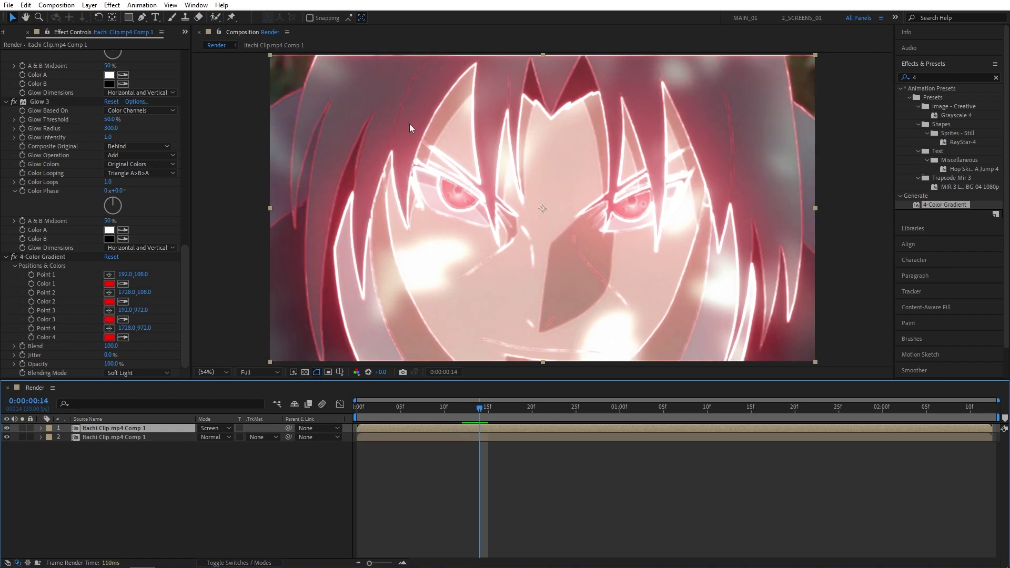
{"action": "left_click", "coordinate": [487, 412]}
{"action": "mouse_move", "coordinate": [487, 412]}
{"action": "left_mouse_down"}
{"action": "mouse_move", "coordinate": [463, 413]}
{"action": "mouse_move", "coordinate": [535, 411]}
{"action": "mouse_move", "coordinate": [481, 412]}
{"action": "mouse_move", "coordinate": [498, 418]}
{"action": "left_mouse_up"}
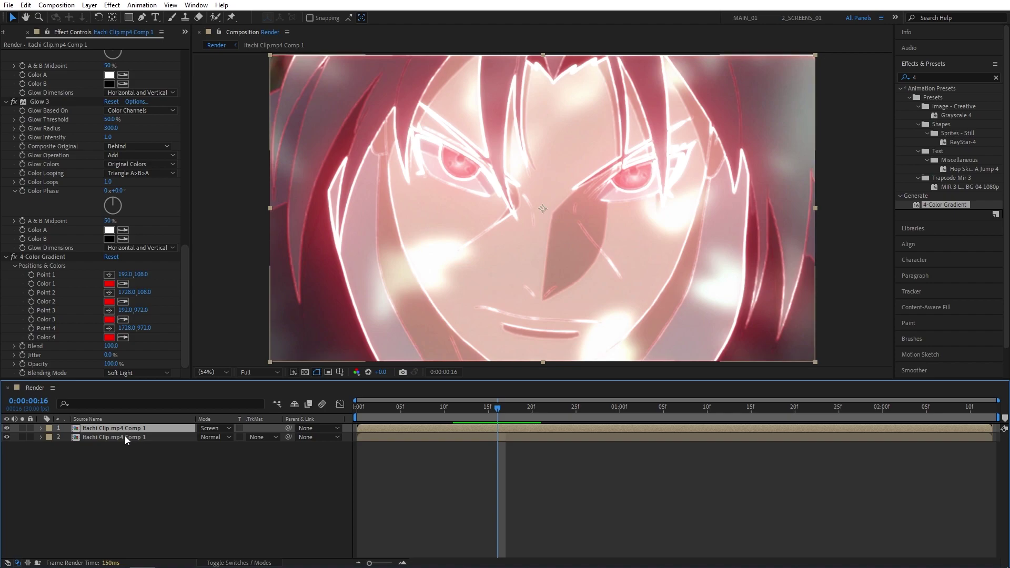
At frame 16, keyframe the glow layer's Scale and Opacity, with Scale at 101%
{"action": "left_click", "coordinate": [40, 429]}
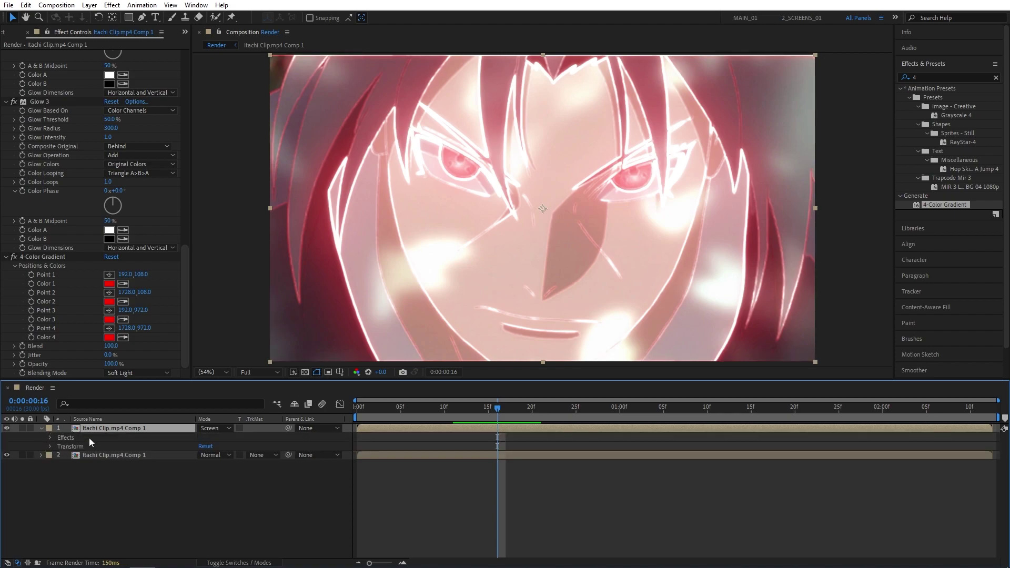
{"action": "left_click", "coordinate": [50, 447]}
{"action": "left_click", "coordinate": [67, 473]}
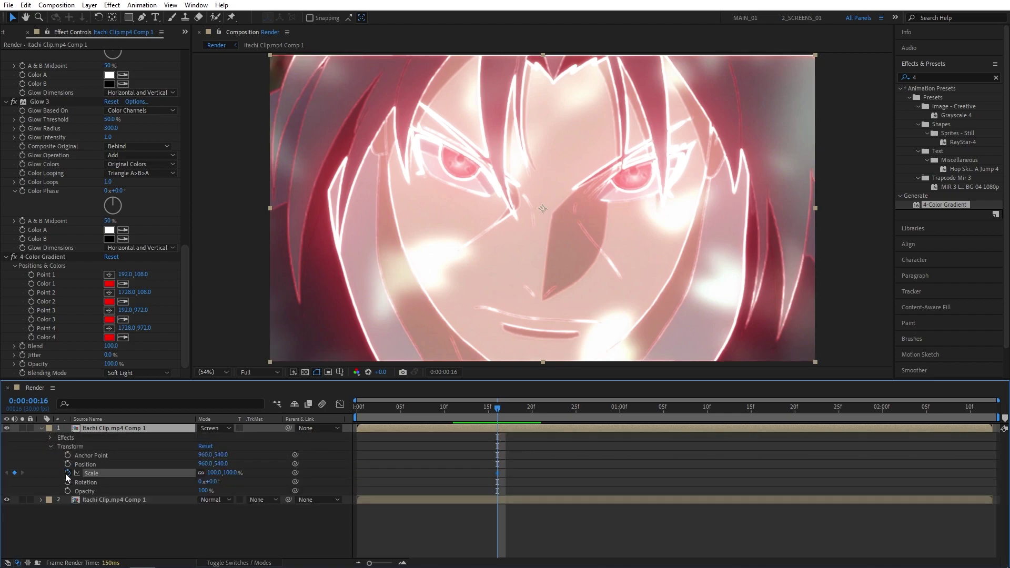
{"action": "left_click", "coordinate": [67, 491]}
{"action": "key", "text": "u"}
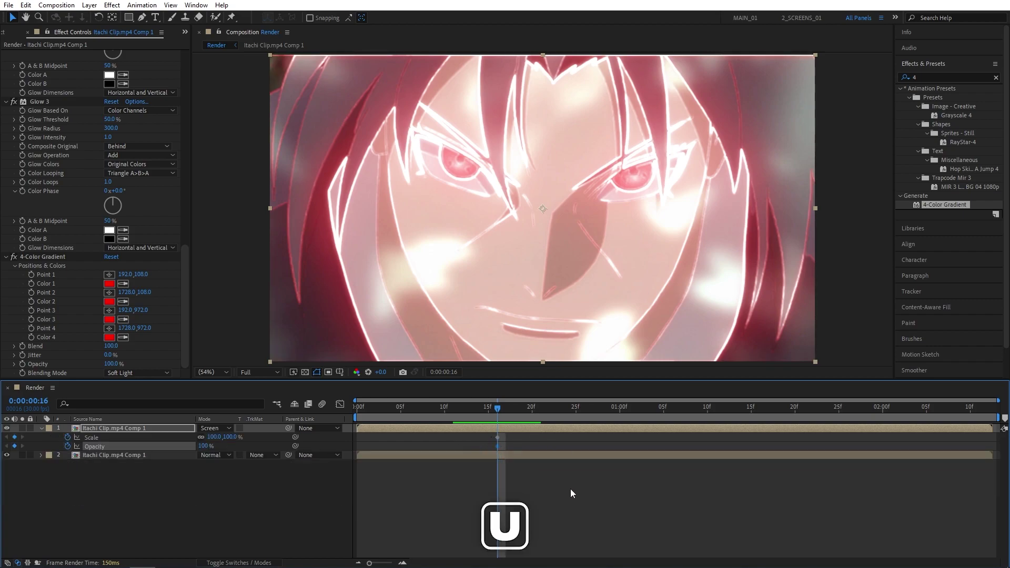
{"action": "left_click", "coordinate": [208, 513]}
{"action": "left_click", "coordinate": [214, 437]}
{"action": "type", "text": "101"}
{"action": "key", "text": "Return"}
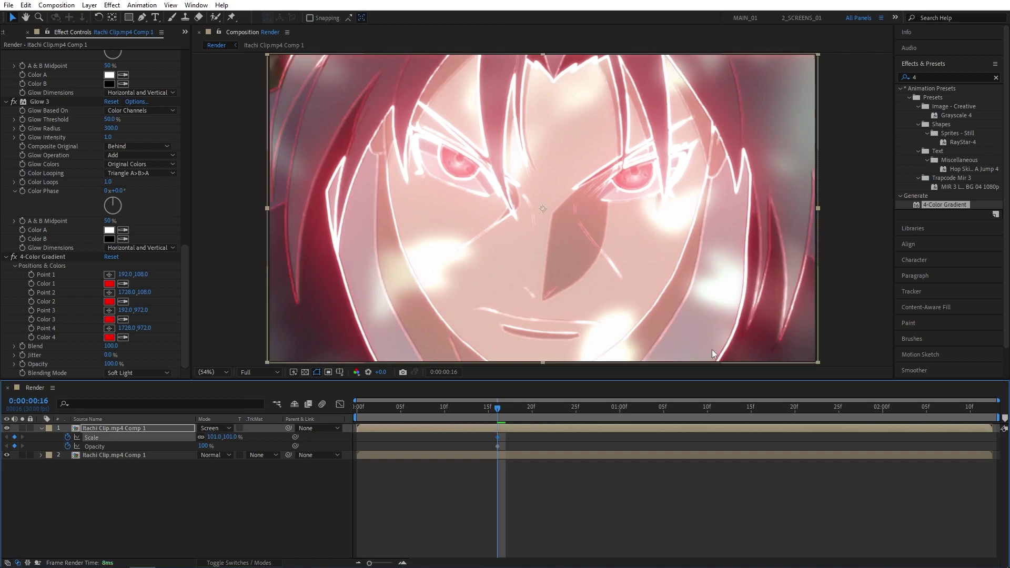
At frame 15, set Opacity to 0%, then scrub the start to check the flash
{"action": "left_click", "coordinate": [282, 498]}
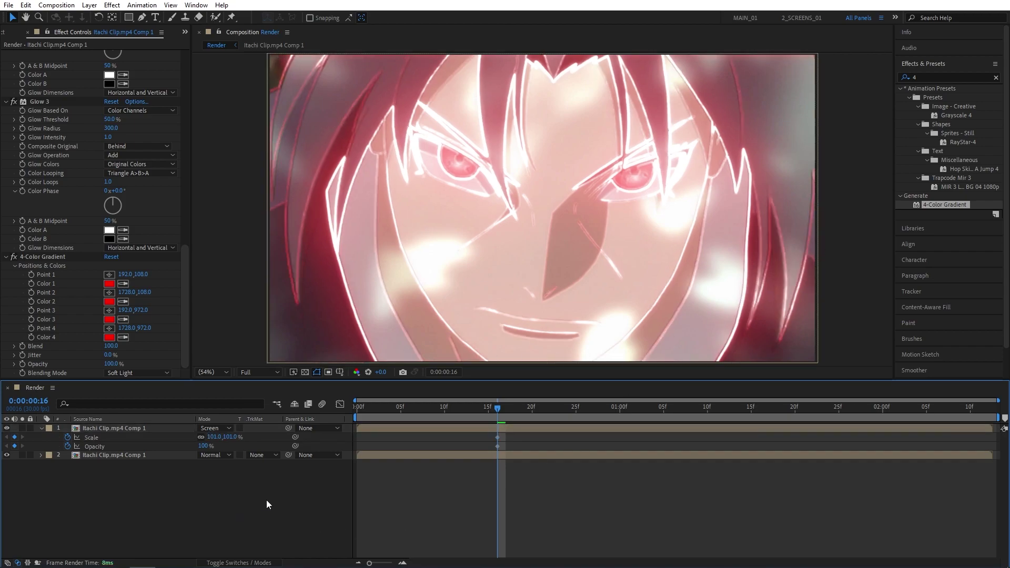
{"action": "key", "text": "Page_Up"}
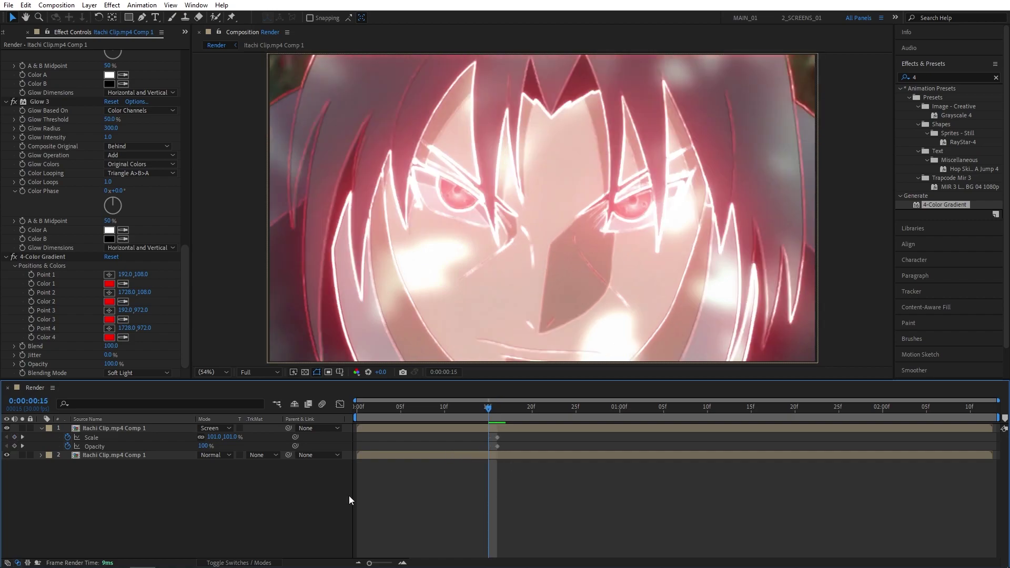
{"action": "left_click", "coordinate": [203, 446]}
{"action": "type", "text": "0"}
{"action": "key", "text": "Return"}
{"action": "left_click_drag", "start_coordinate": [488, 408], "coordinate": [989, 443]}
At the clip's end, set the glow's Scale to 125% and Opacity to 0%
{"action": "left_click", "coordinate": [224, 498]}
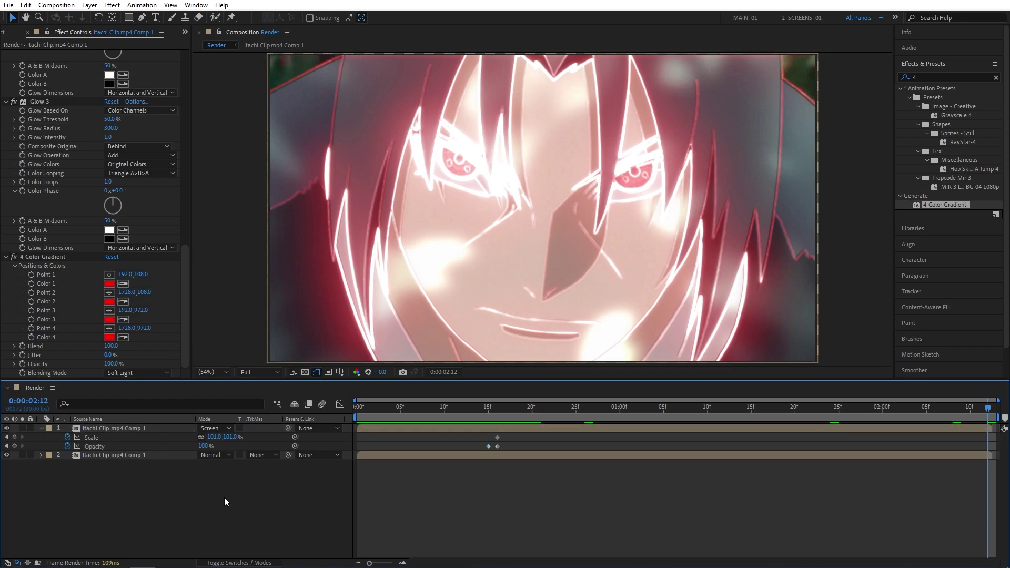
{"action": "left_click", "coordinate": [211, 438]}
{"action": "type", "text": "125"}
{"action": "key", "text": "Return"}
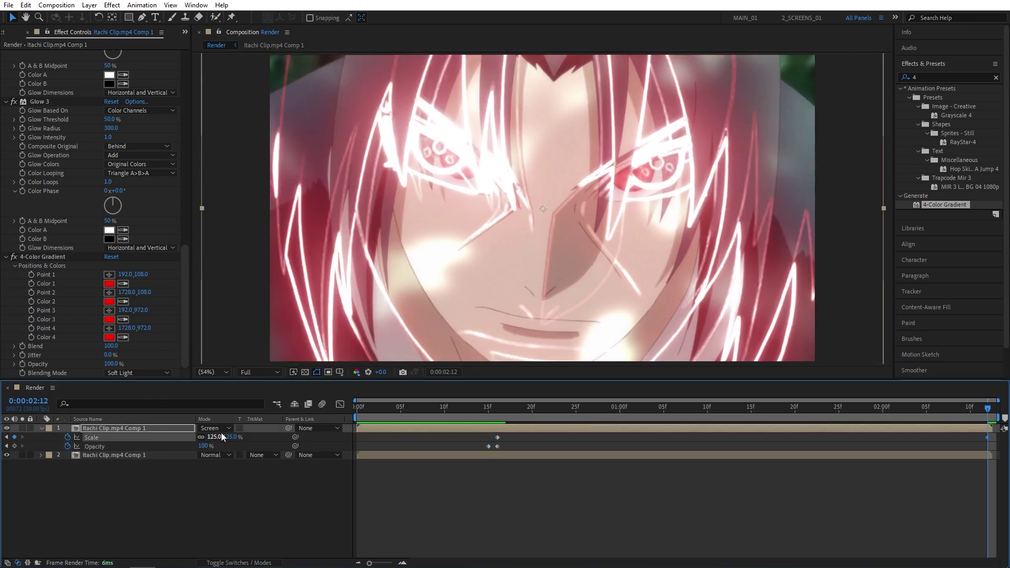
{"action": "left_click_drag", "start_coordinate": [202, 447], "coordinate": [103, 449]}
Apply Easy Ease (F9) to all Scale and Opacity keyframes, then show the speed graph
{"action": "left_click_drag", "start_coordinate": [997, 440], "coordinate": [493, 450]}
{"action": "key", "text": "F9"}
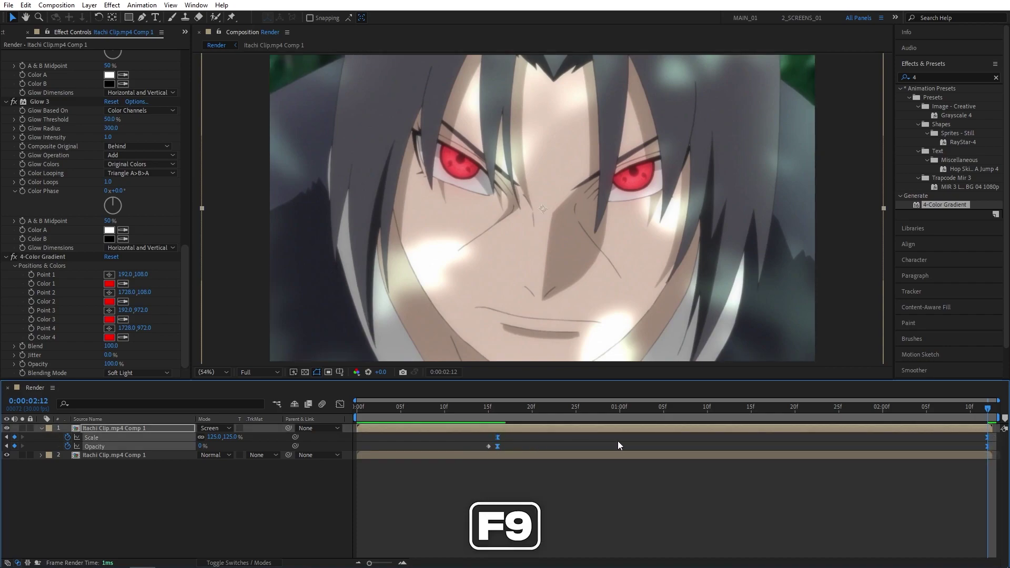
{"action": "left_click", "coordinate": [340, 404]}
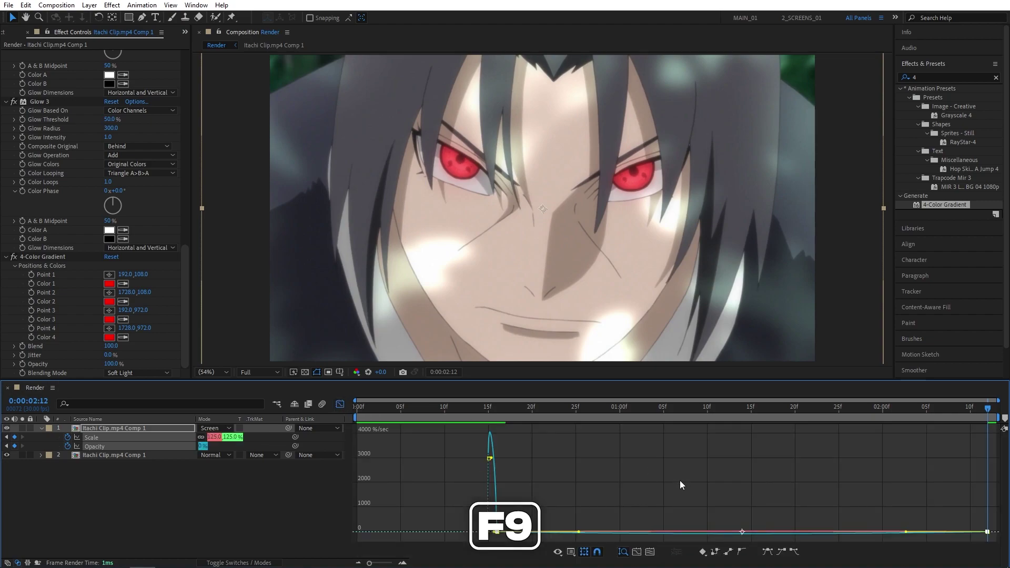
{"action": "right_click", "coordinate": [560, 456]}
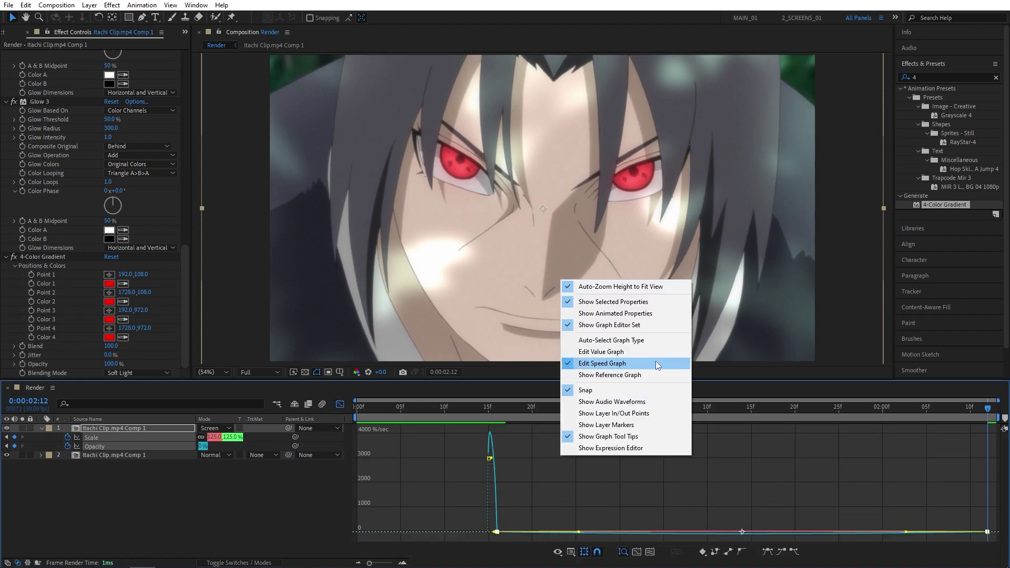
{"action": "left_click", "coordinate": [615, 363]}
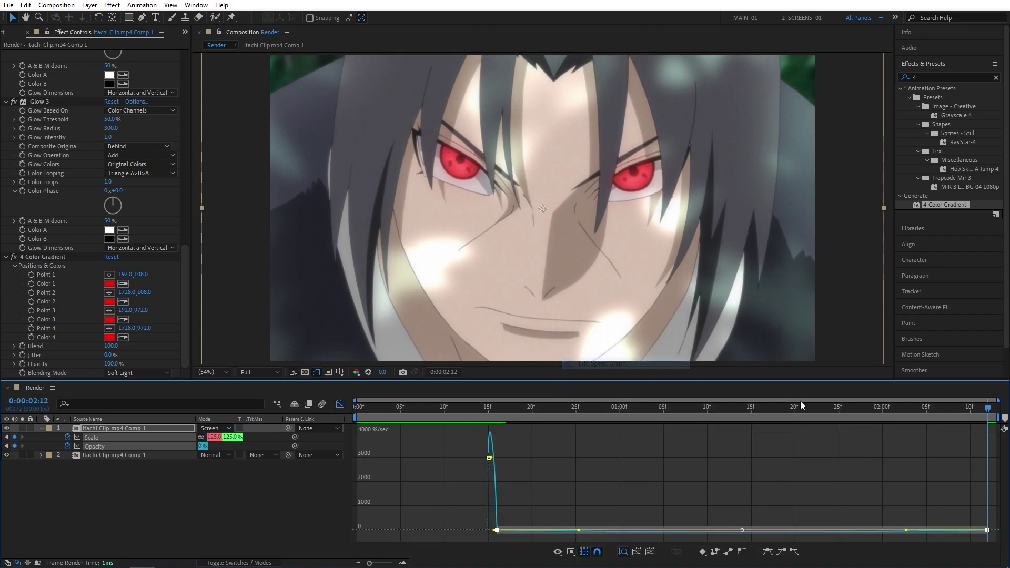
Lengthen the Opacity speed curve's easing into its last keyframe
{"action": "left_click", "coordinate": [98, 492]}
{"action": "left_click", "coordinate": [100, 447]}
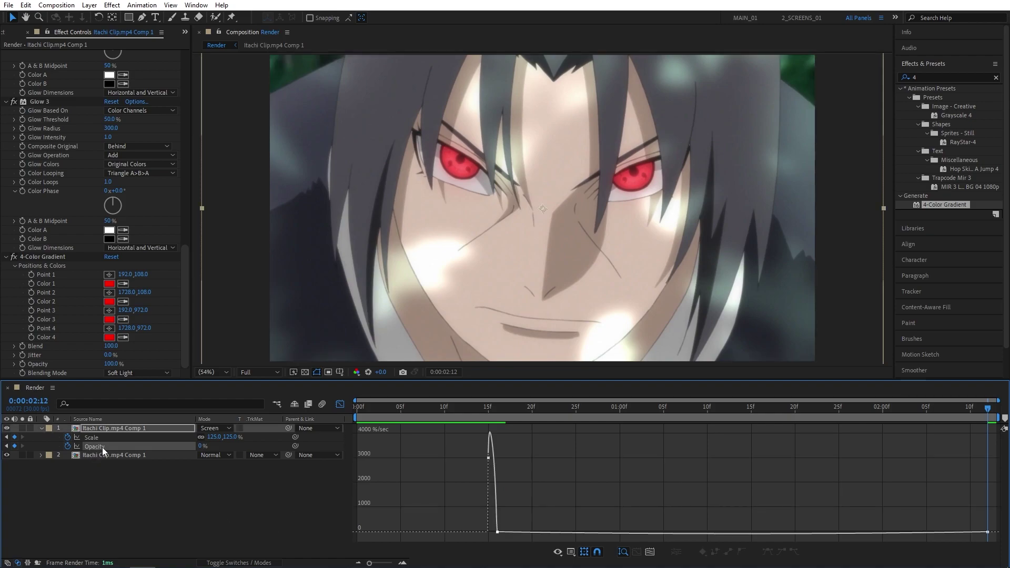
{"action": "left_click", "coordinate": [498, 535]}
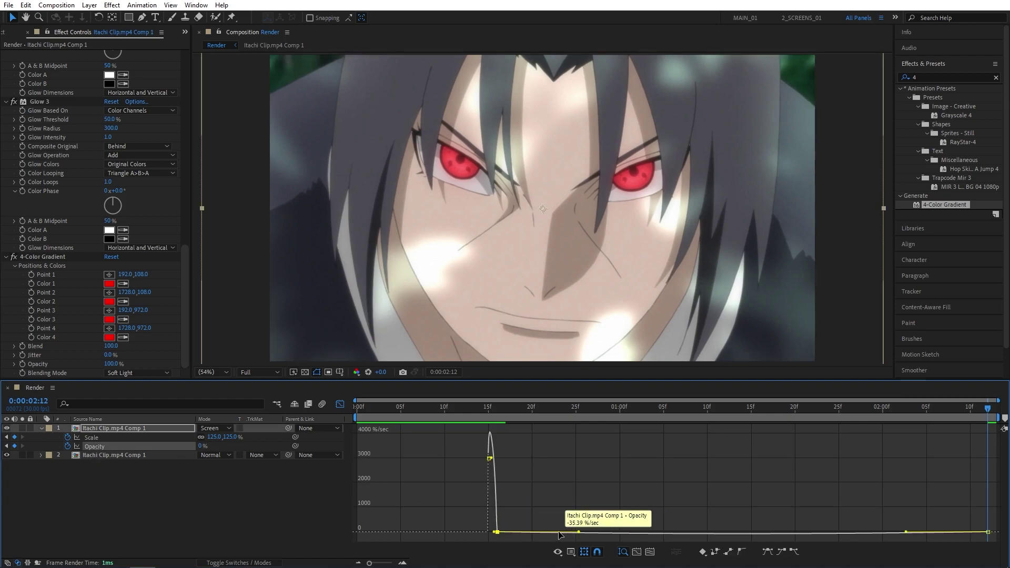
{"action": "left_click", "coordinate": [496, 532]}
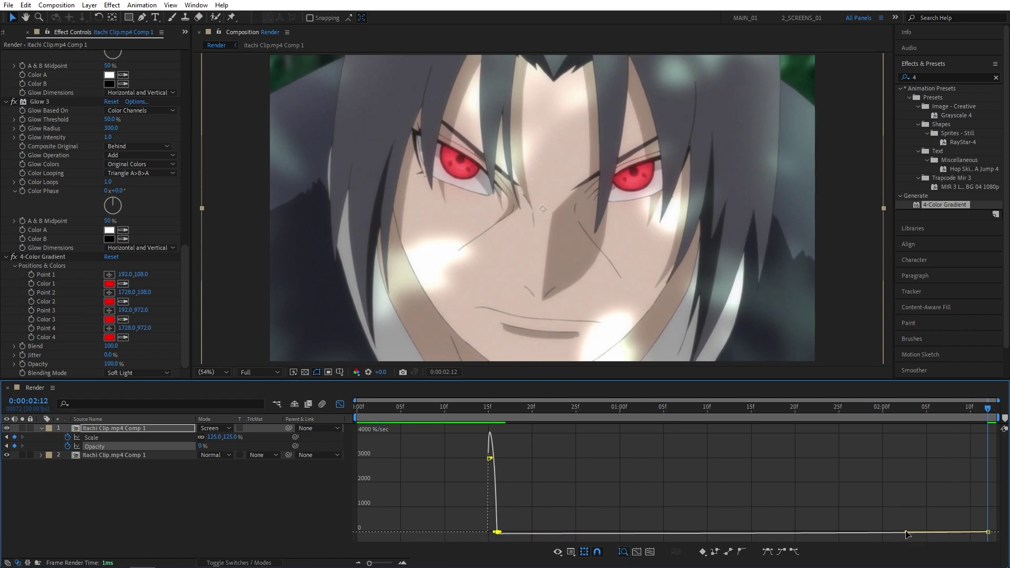
{"action": "left_click_drag", "start_coordinate": [906, 535], "coordinate": [742, 529]}
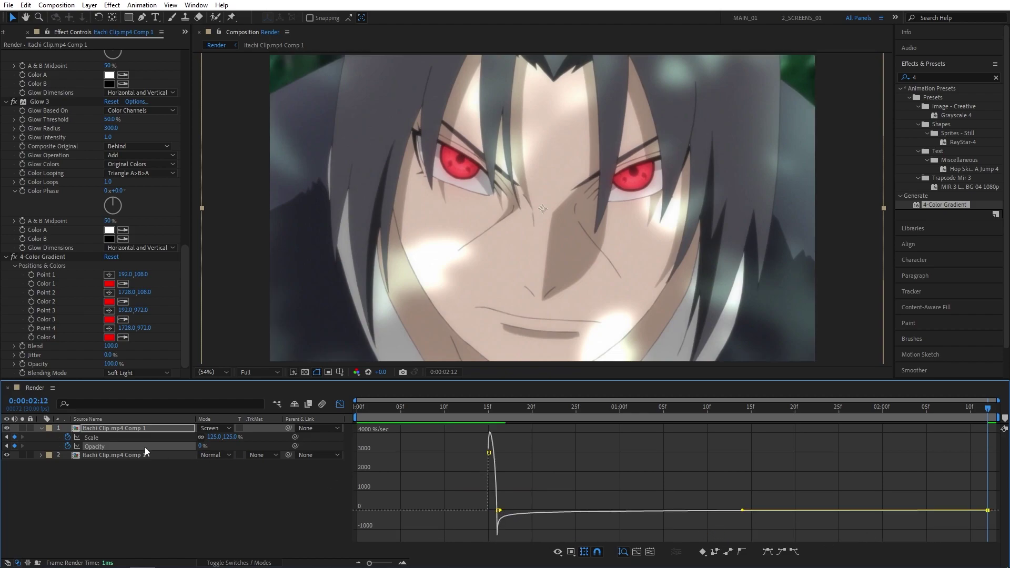
Make the Scale curve start fast and ease longer into its last keyframe
{"action": "left_click", "coordinate": [94, 438]}
{"action": "left_click_drag", "start_coordinate": [451, 499], "coordinate": [508, 544]}
{"action": "left_click_drag", "start_coordinate": [579, 535], "coordinate": [645, 538]}
{"action": "left_click_drag", "start_coordinate": [902, 538], "coordinate": [742, 535]}
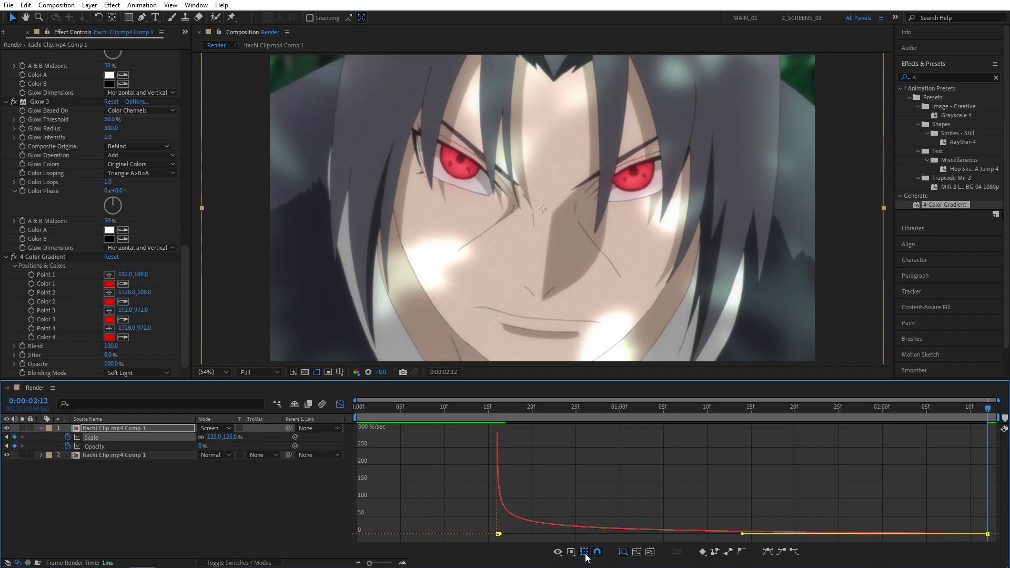
{"action": "left_click", "coordinate": [340, 404]}
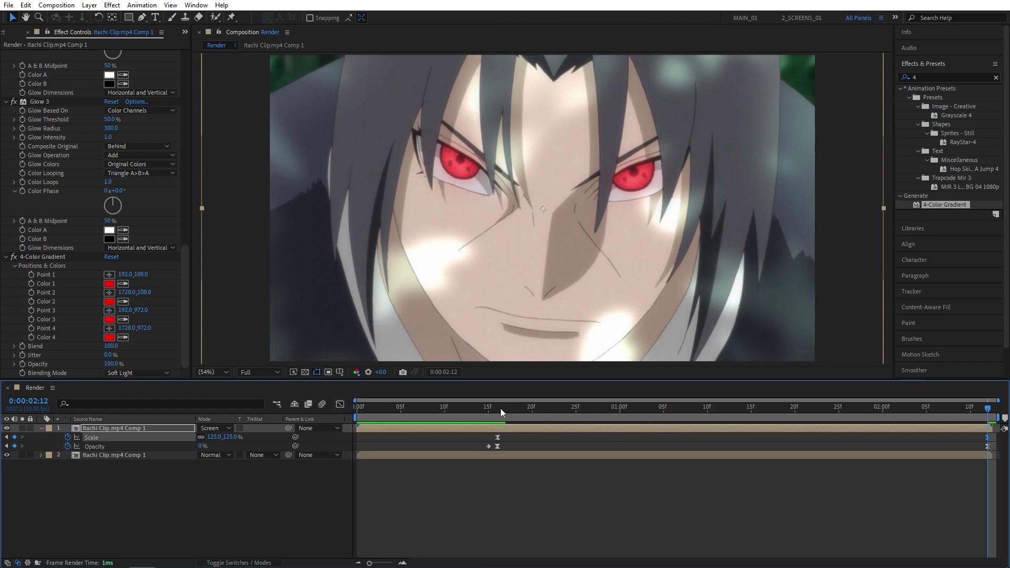
{"action": "key", "text": "space"}
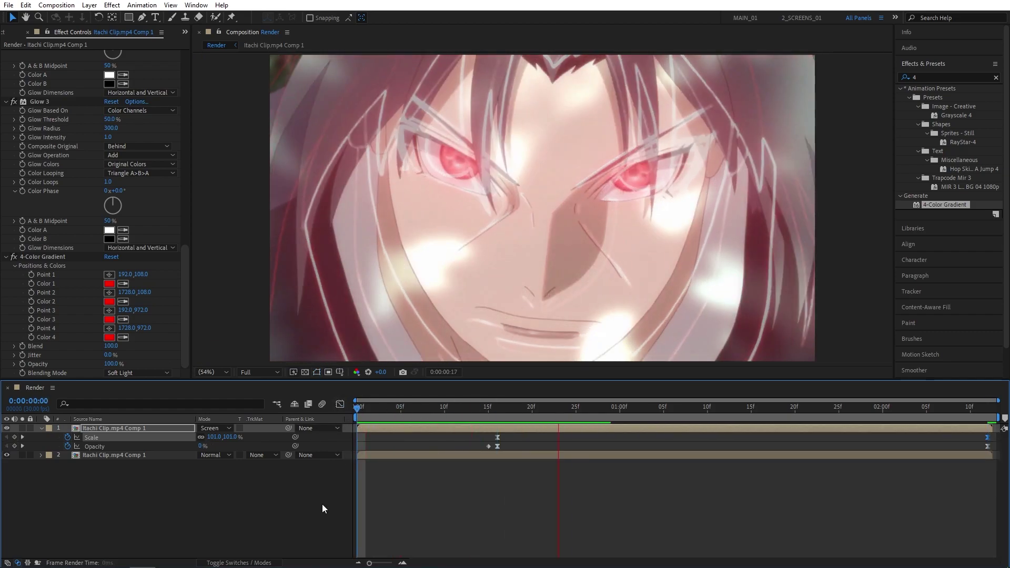